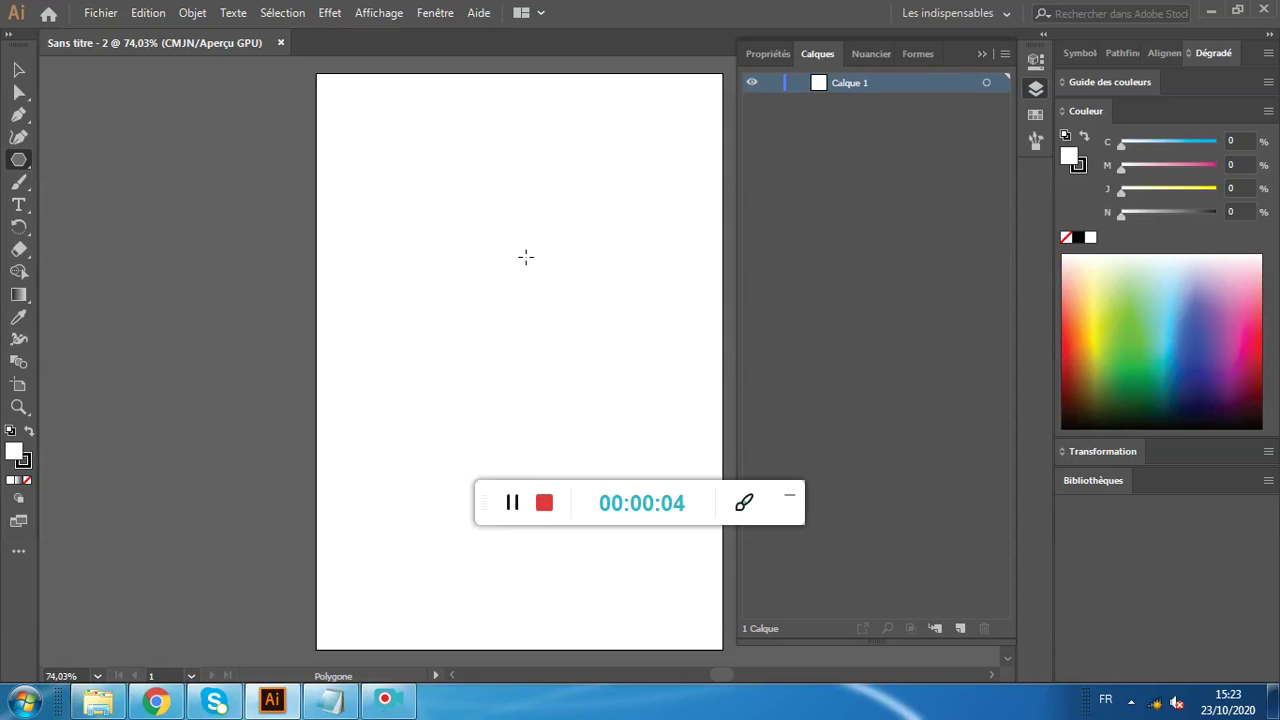
- Draw a hexagon near the top of the artboard and set its fill to None, keeping the 1 pt stroke
{"action": "left_click_drag", "start_coordinate": [488, 223], "coordinate": [548, 275]}
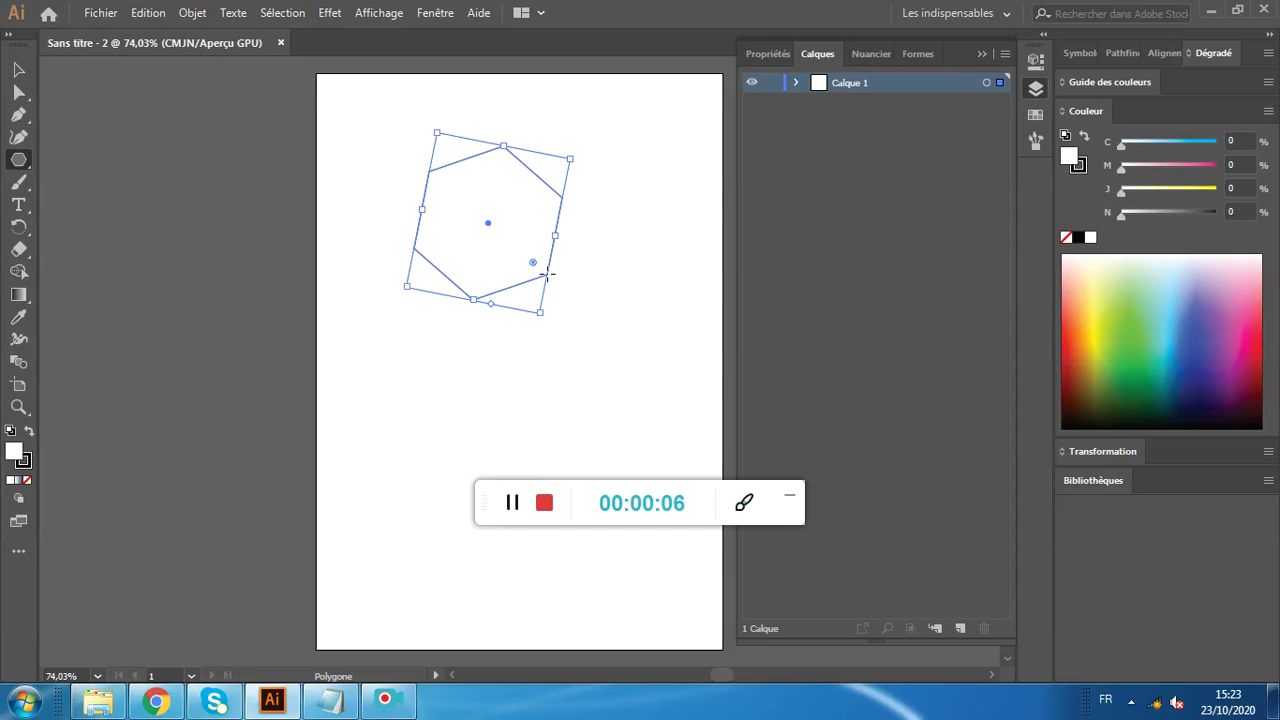
{"action": "left_click", "coordinate": [777, 54]}
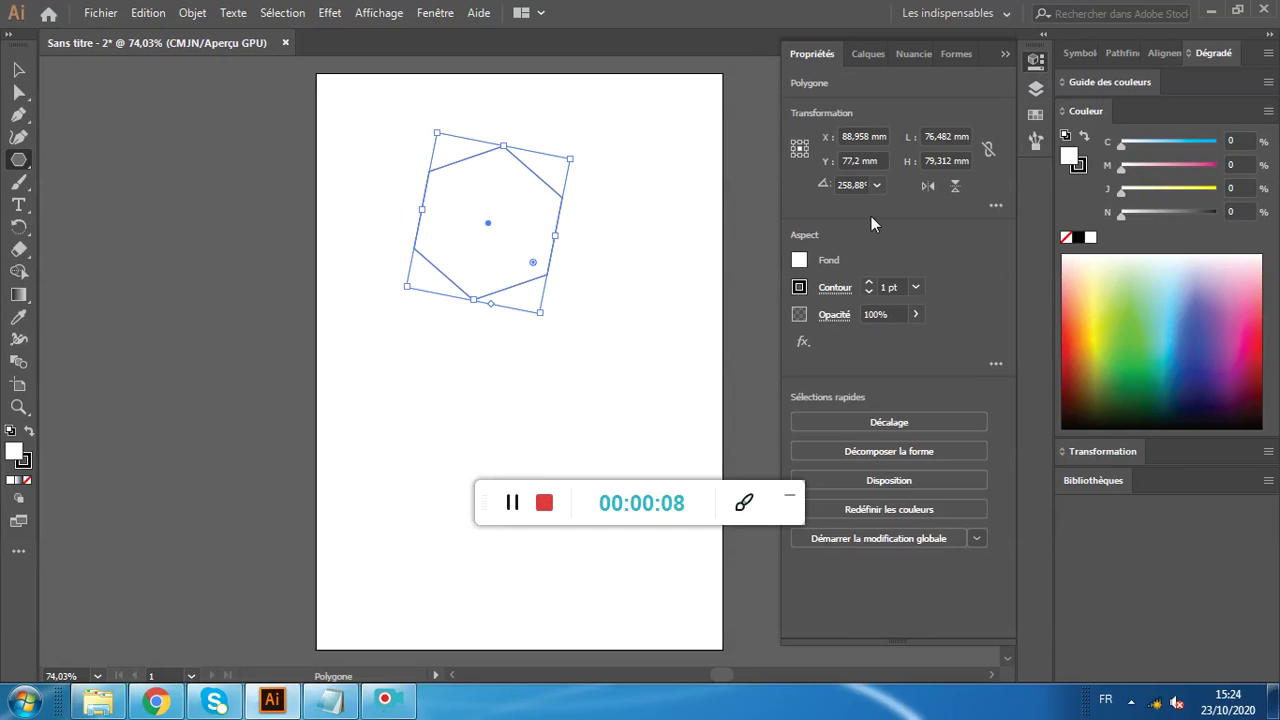
{"action": "left_click", "coordinate": [799, 262]}
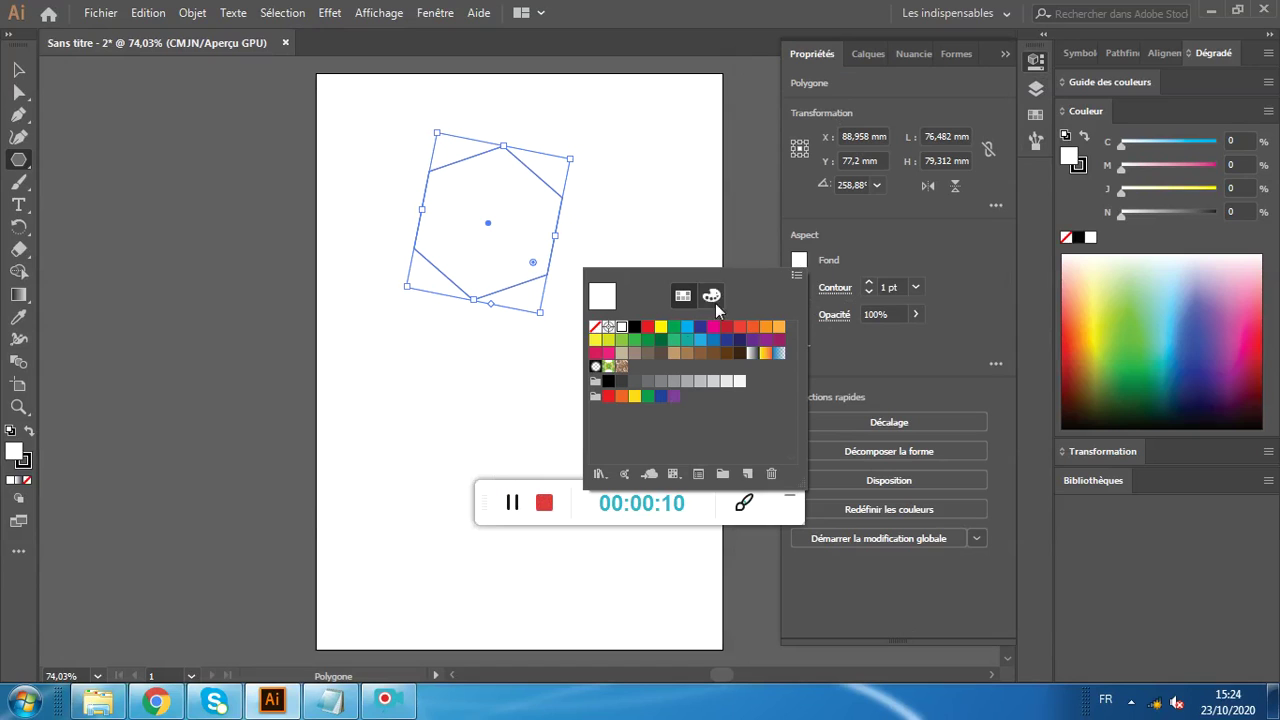
{"action": "left_click", "coordinate": [595, 329]}
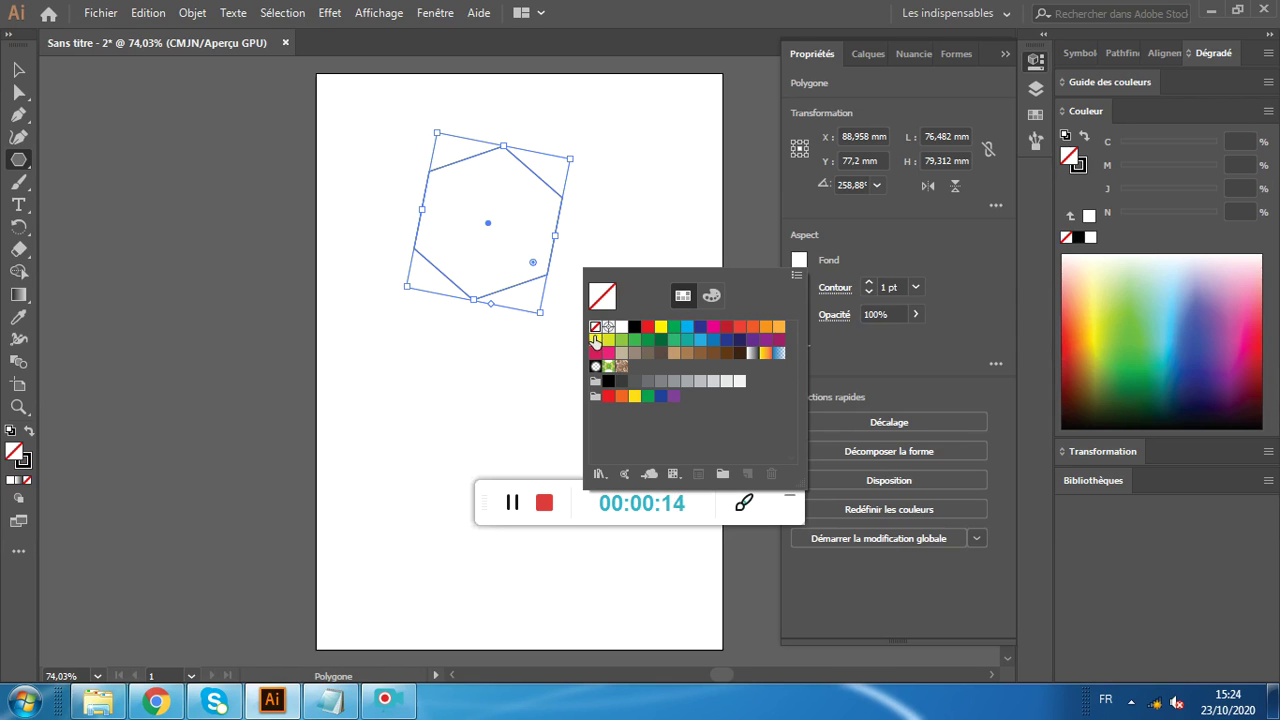
{"action": "left_click", "coordinate": [920, 237]}
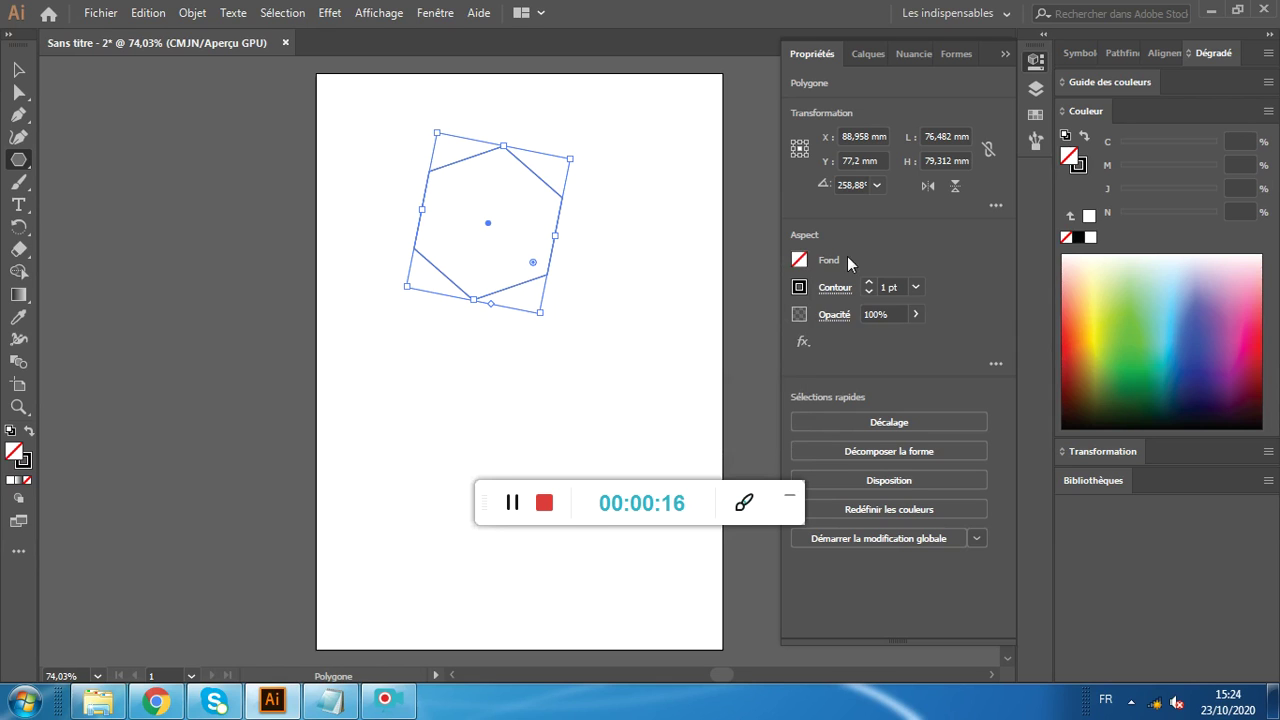
{"action": "left_click", "coordinate": [24, 227]}
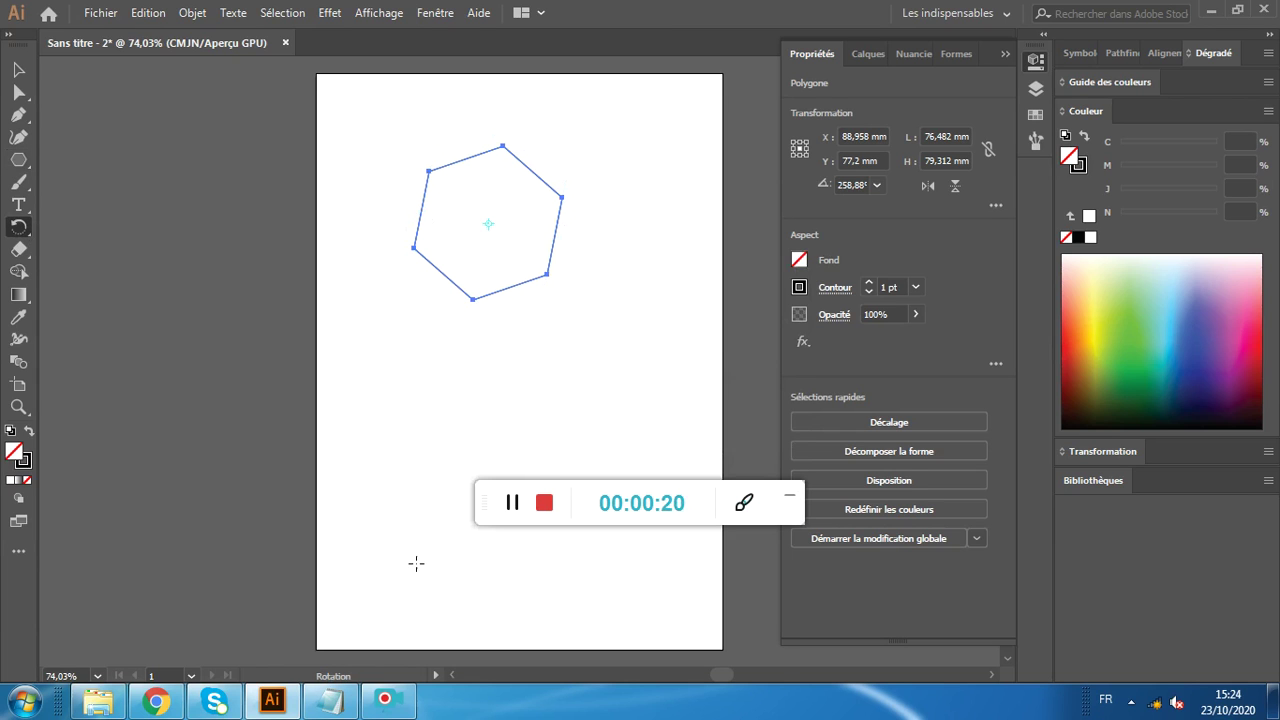
- Make a copy of the hexagon rotated 45° around its right corner, checking the tutorial notes
{"action": "left_click", "coordinate": [333, 703]}
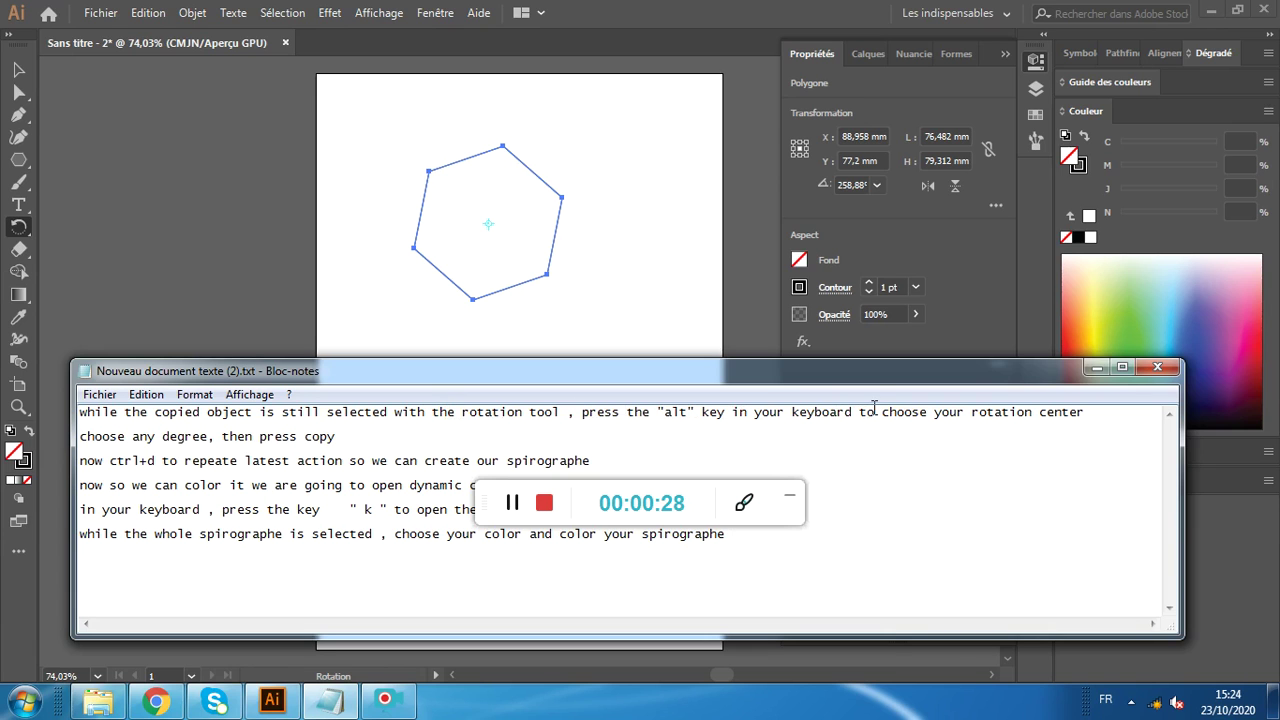
{"action": "left_click", "coordinate": [1096, 367]}
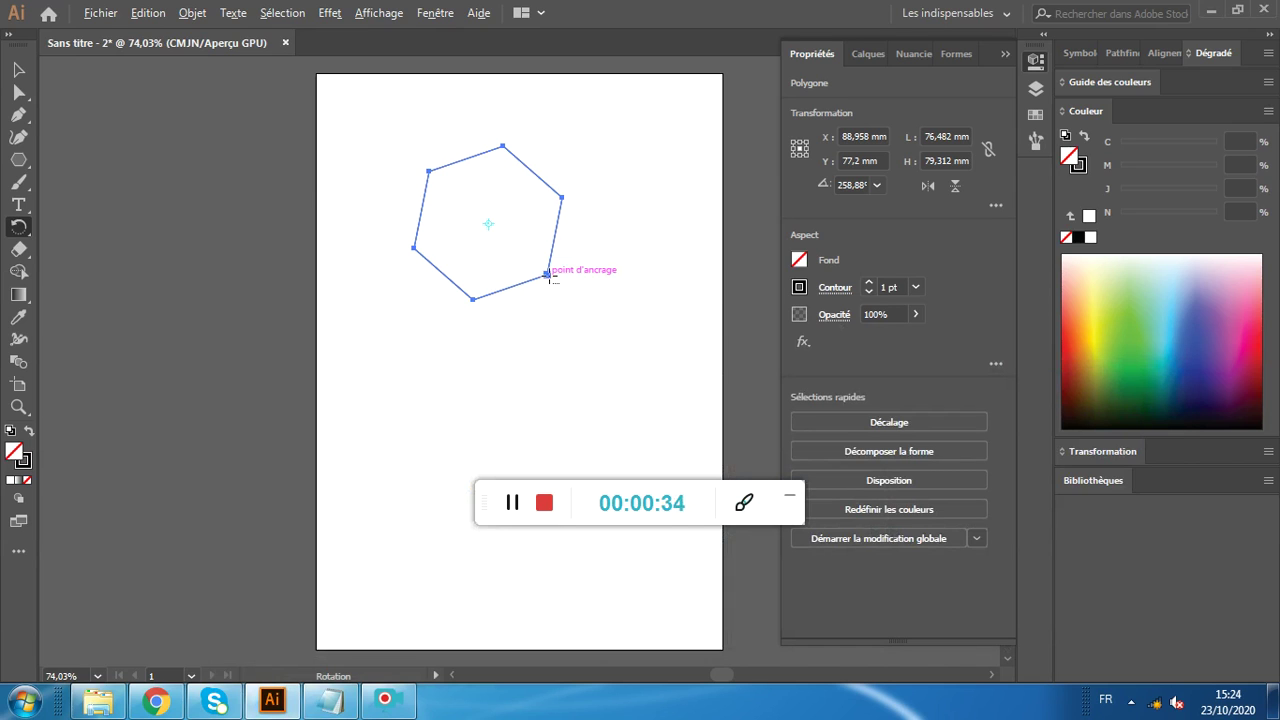
{"action": "left_click", "coordinate": [547, 273], "text": "alt"}
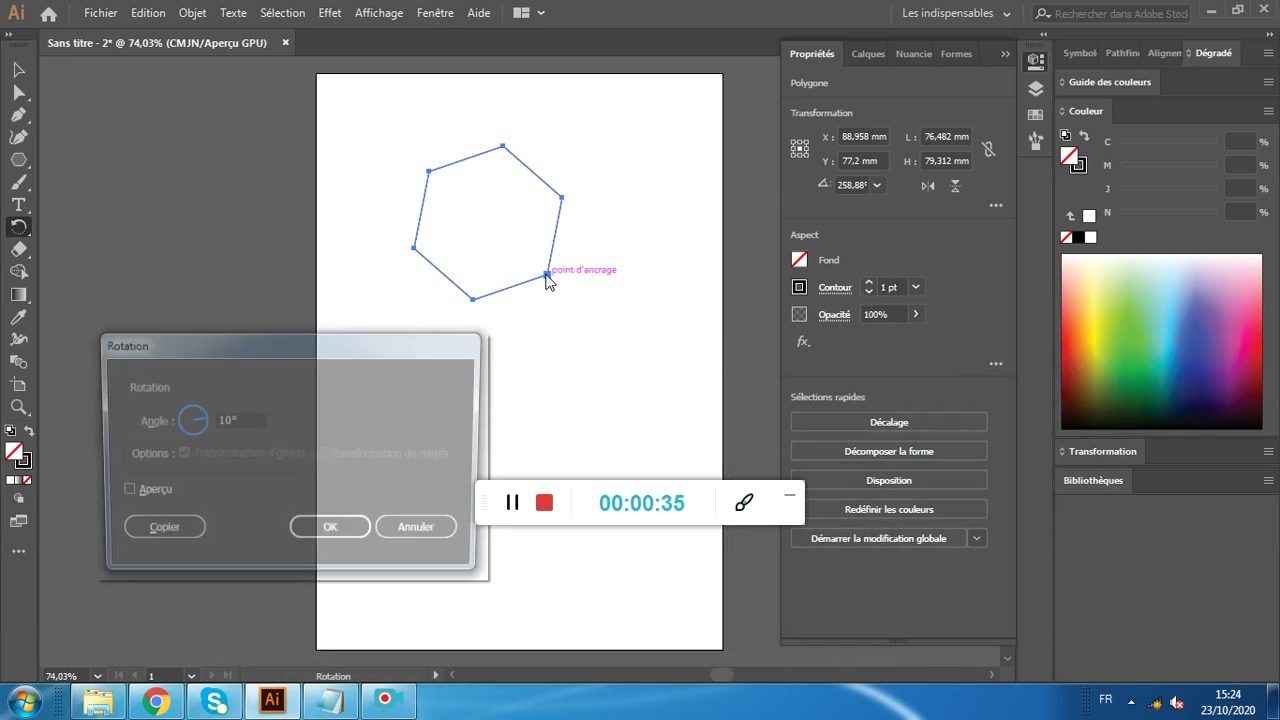
{"action": "left_click", "coordinate": [193, 421]}
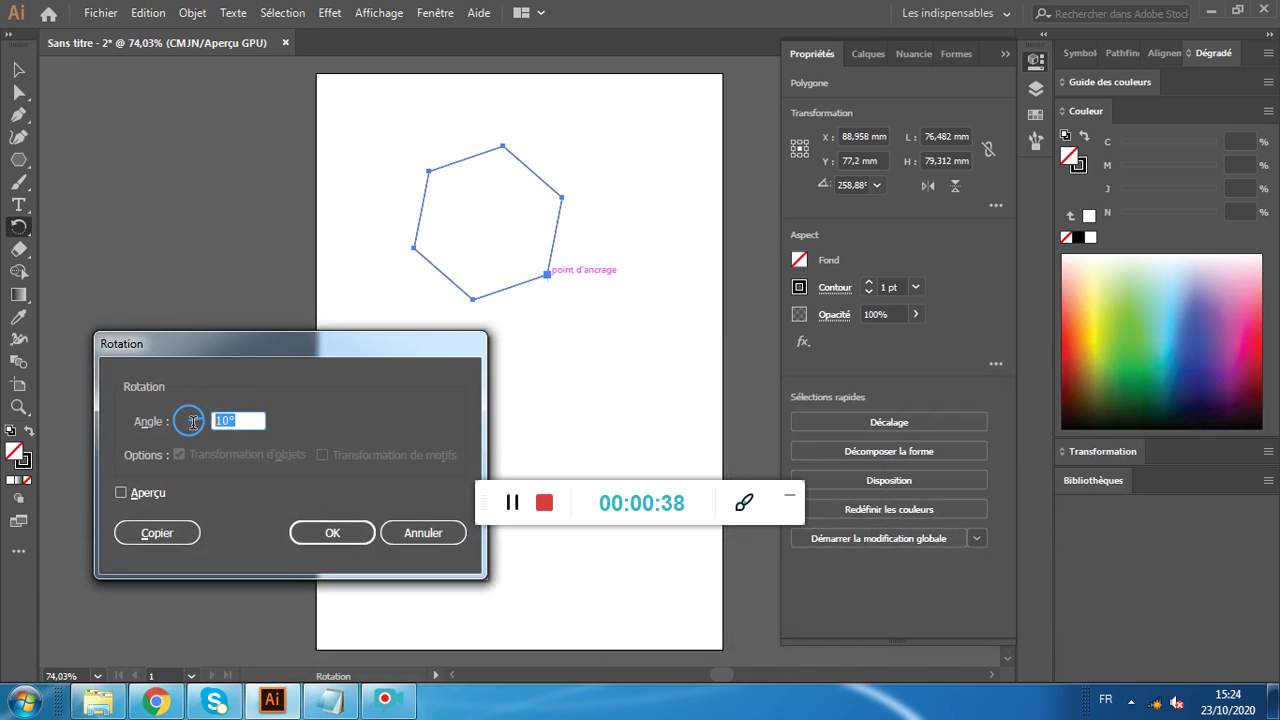
{"action": "type", "text": "45"}
{"action": "left_click", "coordinate": [150, 532]}
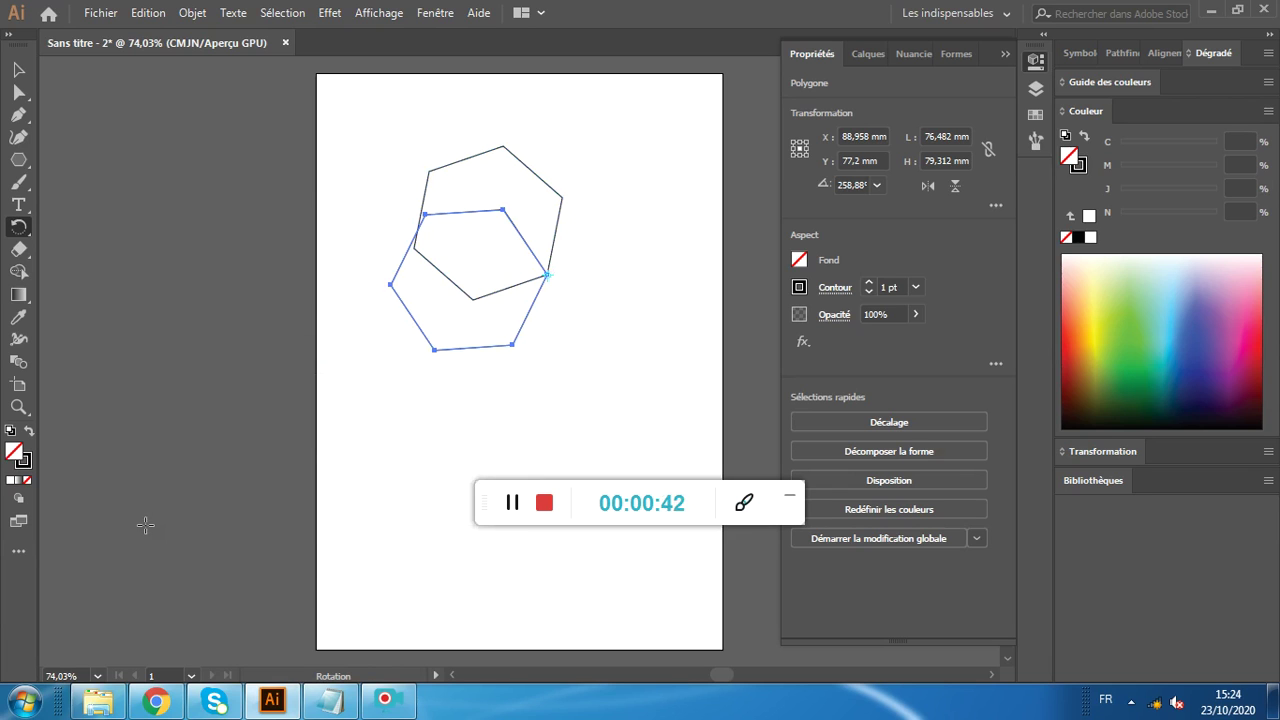
{"action": "left_click", "coordinate": [330, 700]}
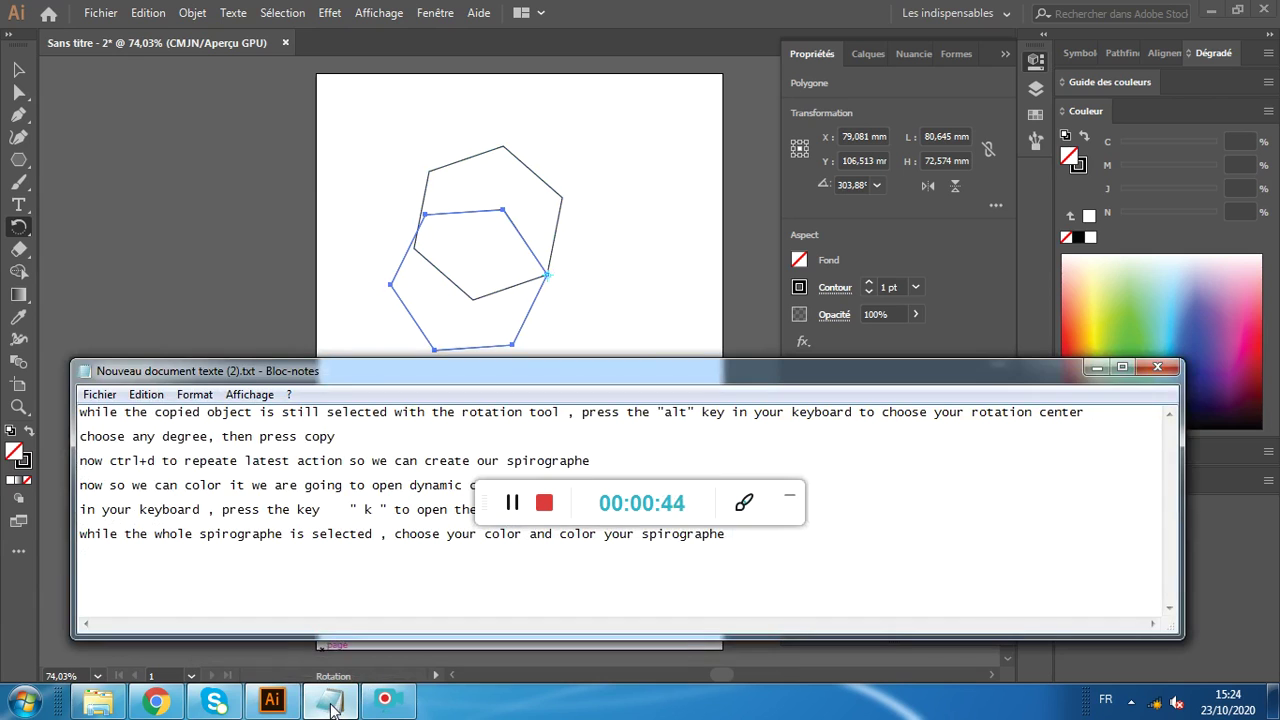
- Insert a comma after 'degree' in the notes line 'choose any degree, then press copy'
{"action": "left_click", "coordinate": [211, 437]}
{"action": "type", "text": ","}
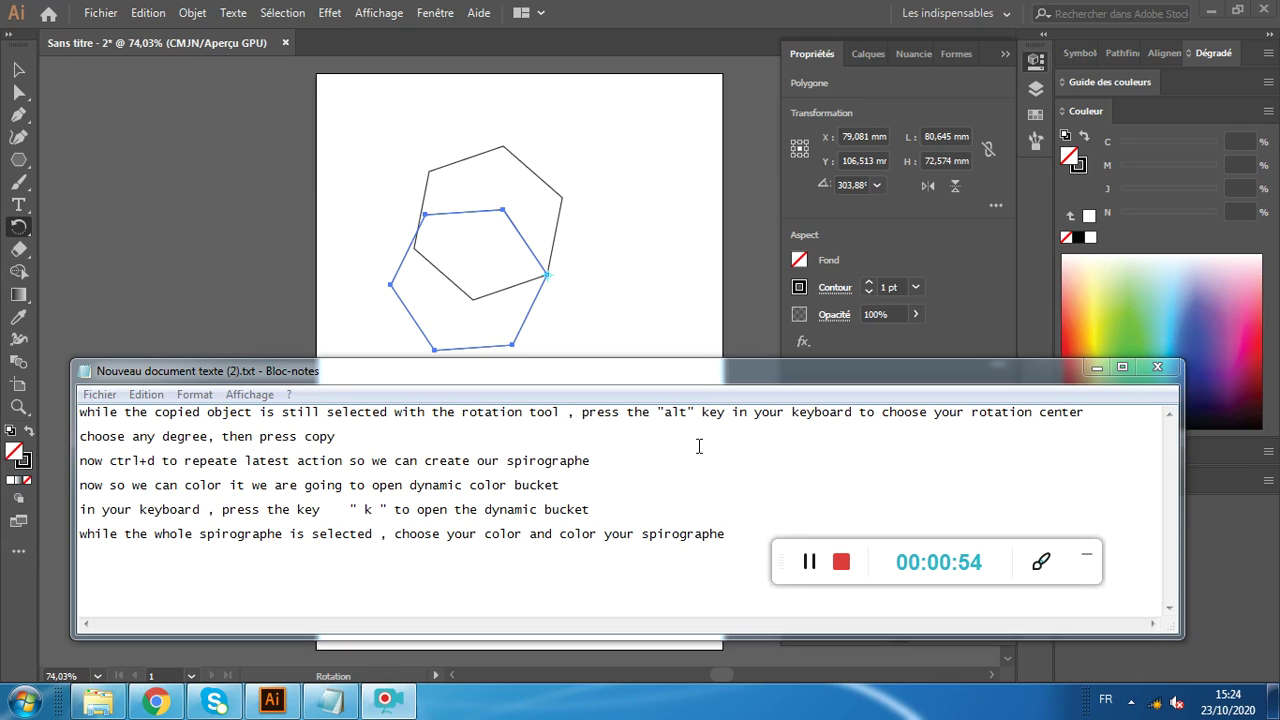
{"action": "left_click", "coordinate": [1096, 372]}
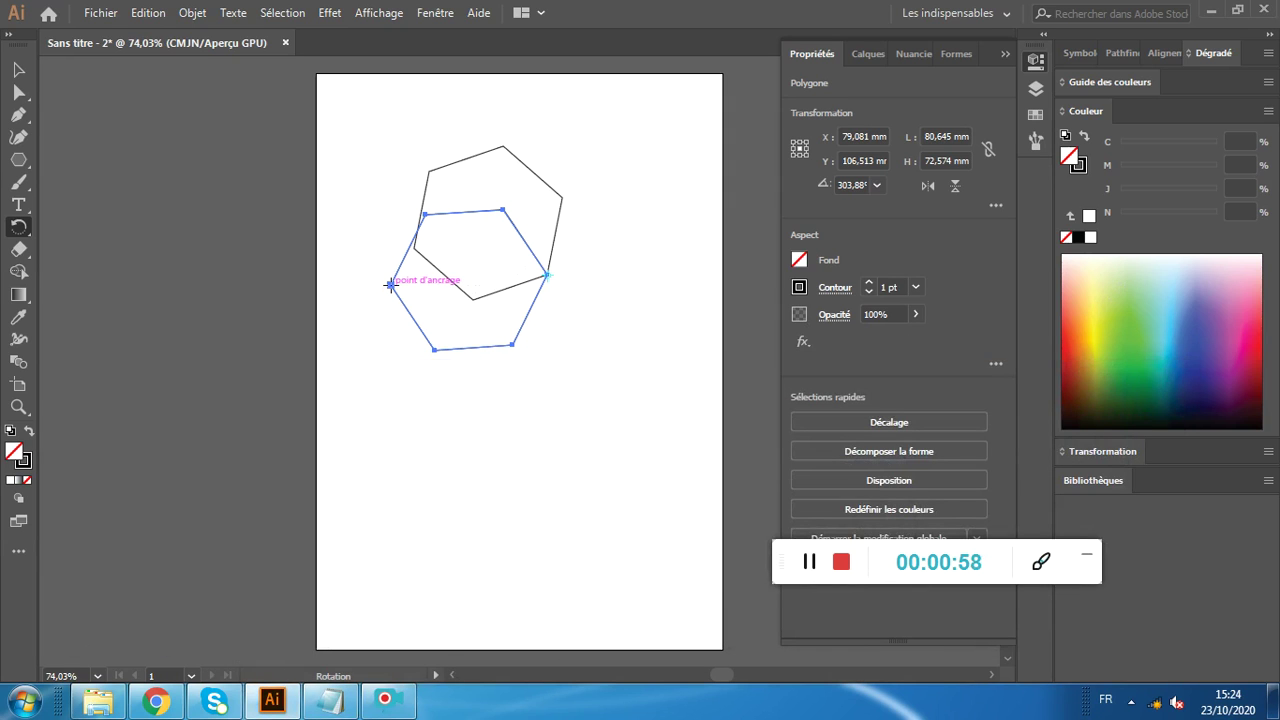
- Repeat the 45° rotated copy with Ctrl+D until eight hexagons close the rosette
{"action": "key", "text": "ctrl+d"}
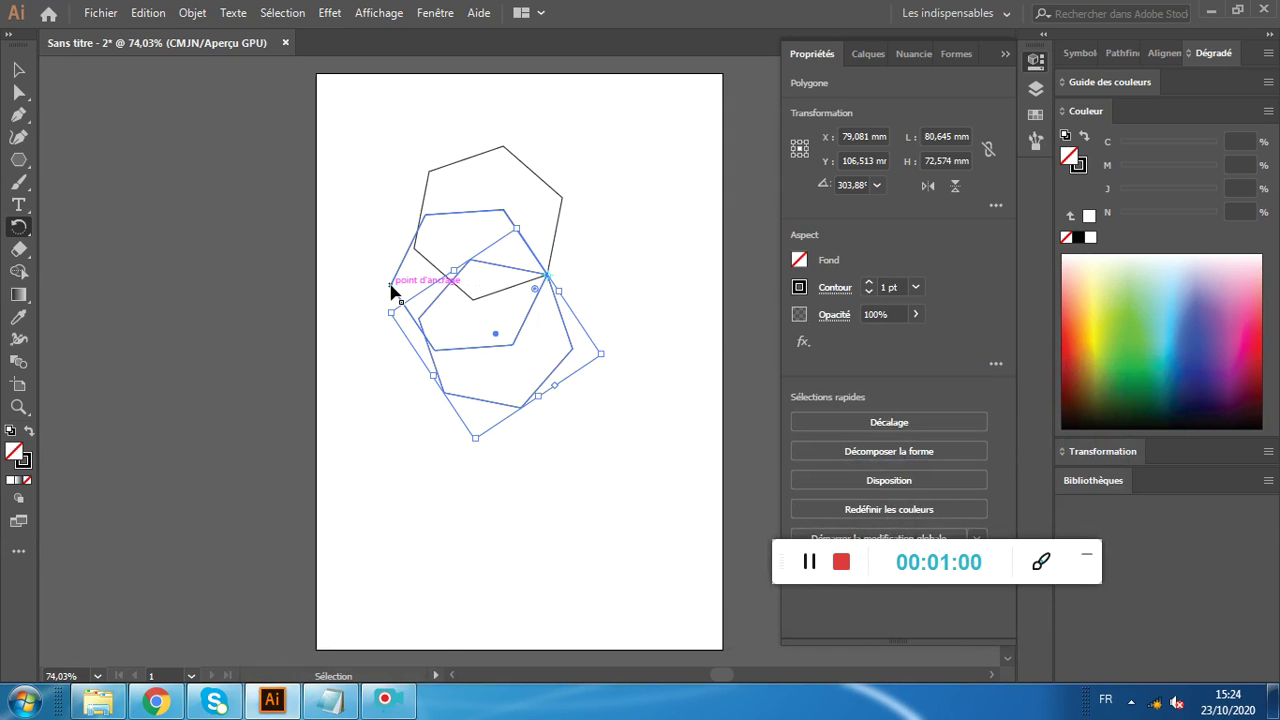
{"action": "key", "text": "ctrl+d"}
{"action": "key", "text": "ctrl+d"}
{"action": "key", "text": "ctrl+d"}
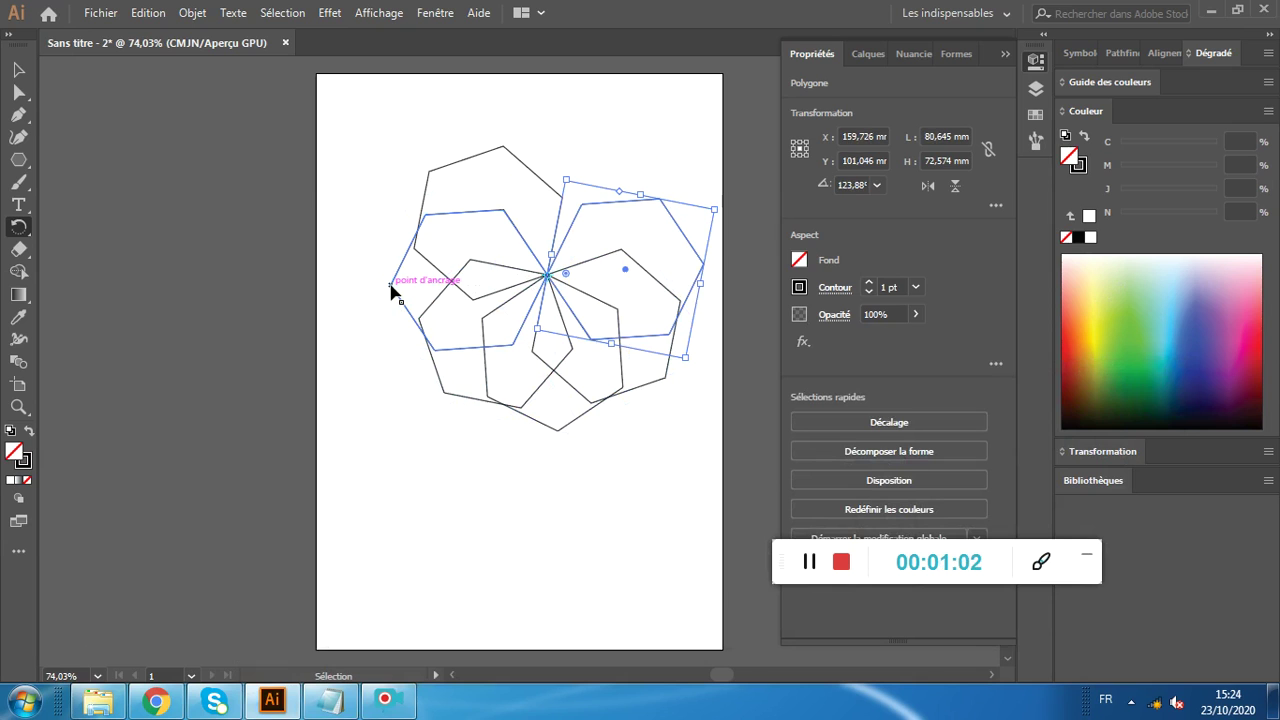
{"action": "key", "text": "ctrl+d"}
{"action": "key", "text": "ctrl+d"}
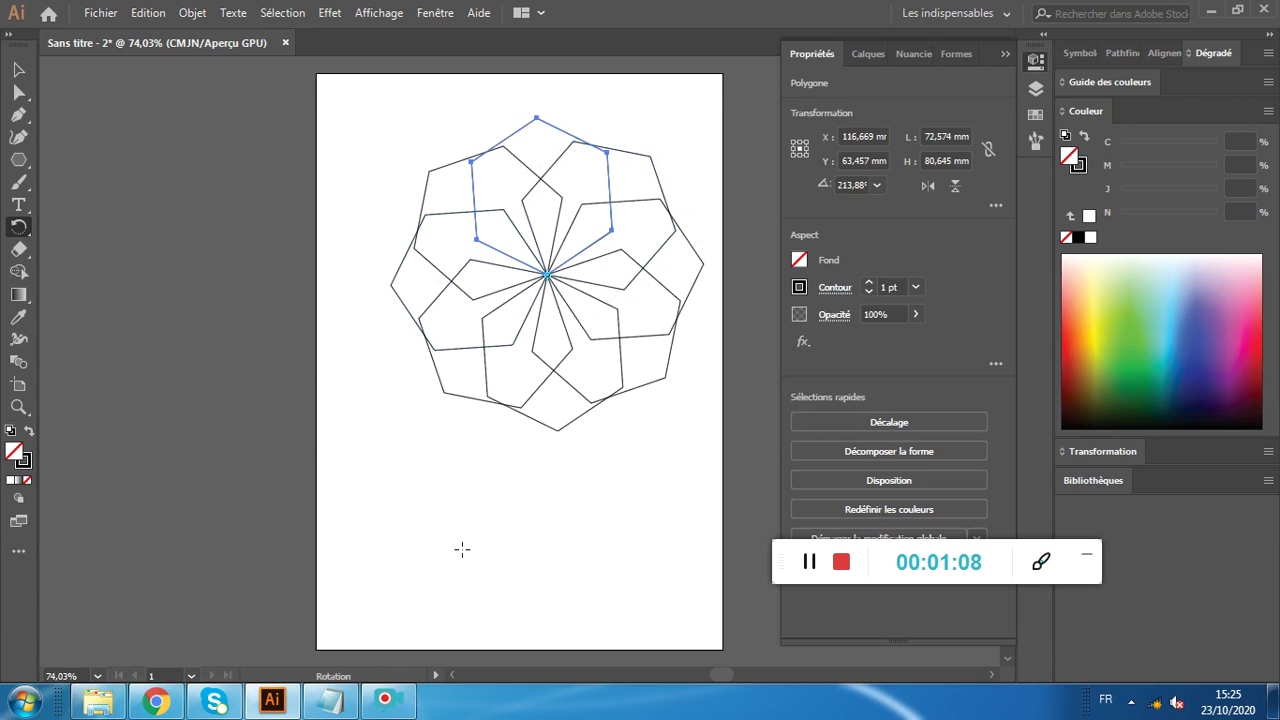
{"action": "left_click", "coordinate": [330, 702]}
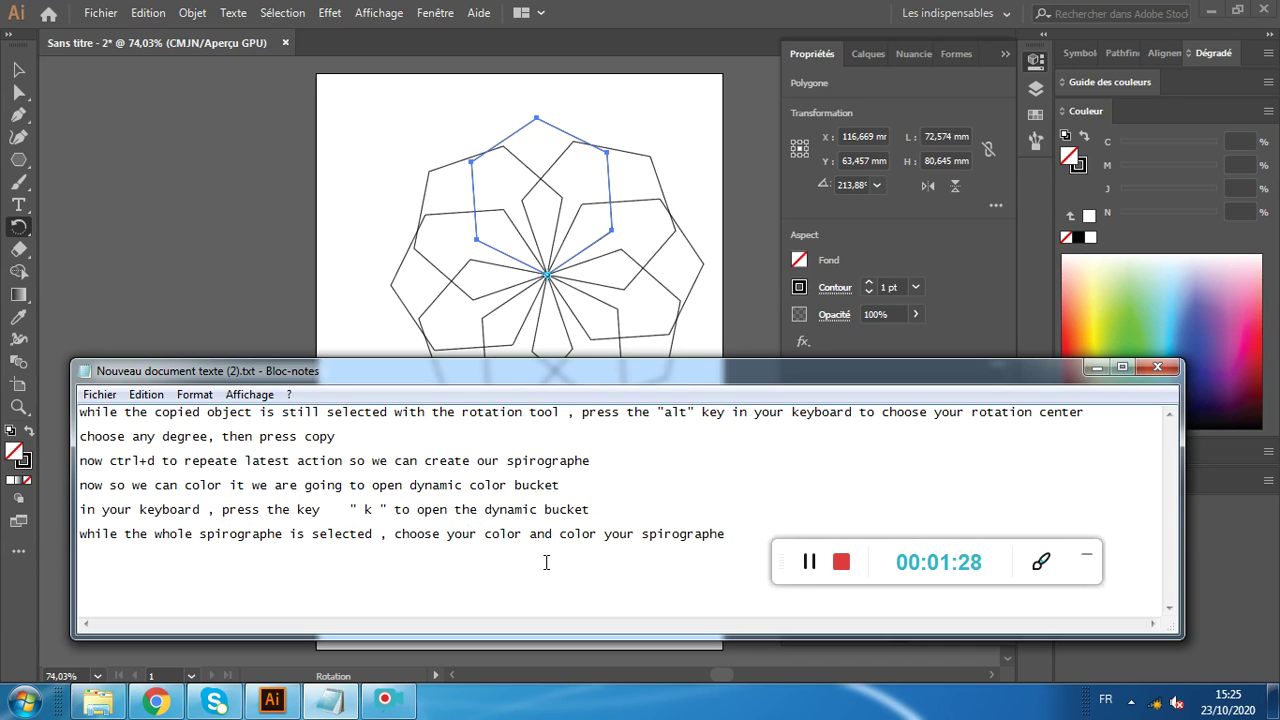
{"action": "left_click", "coordinate": [1097, 367]}
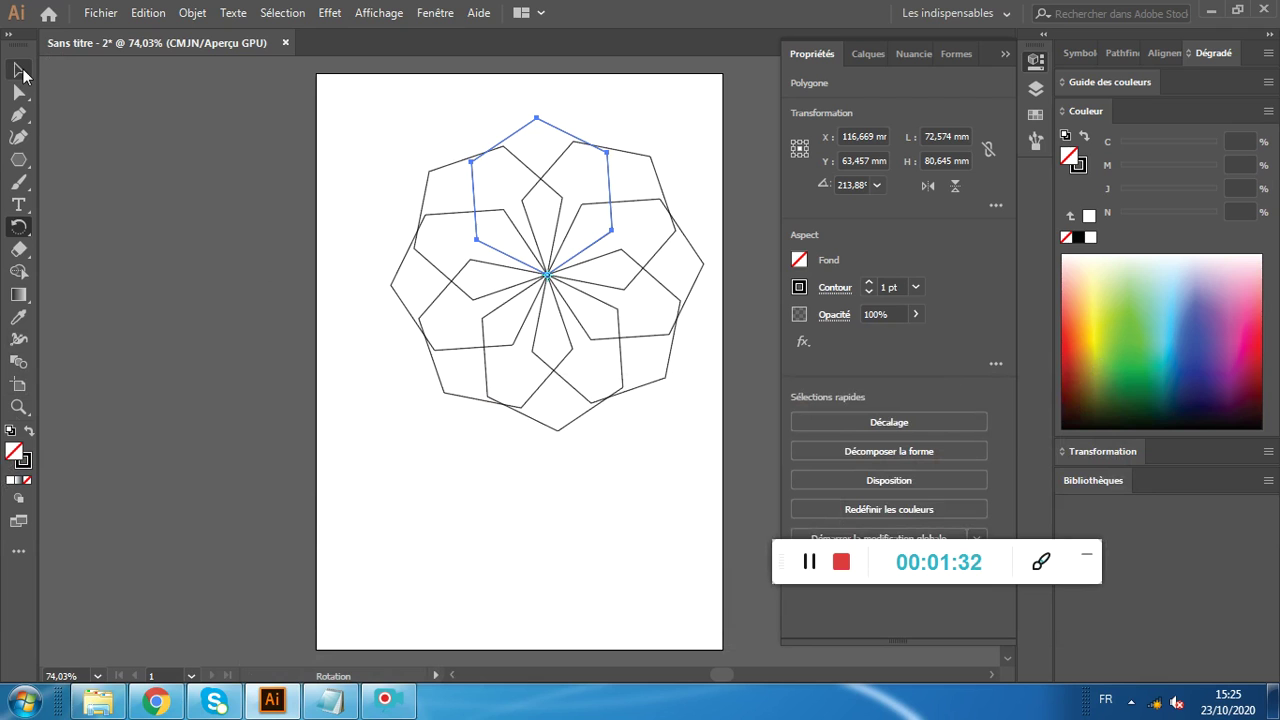
- Select all the hexagons, switch to the Live Paint Bucket and choose dark blue as fill
{"action": "left_click", "coordinate": [19, 70]}
{"action": "key", "text": "ctrl+a"}
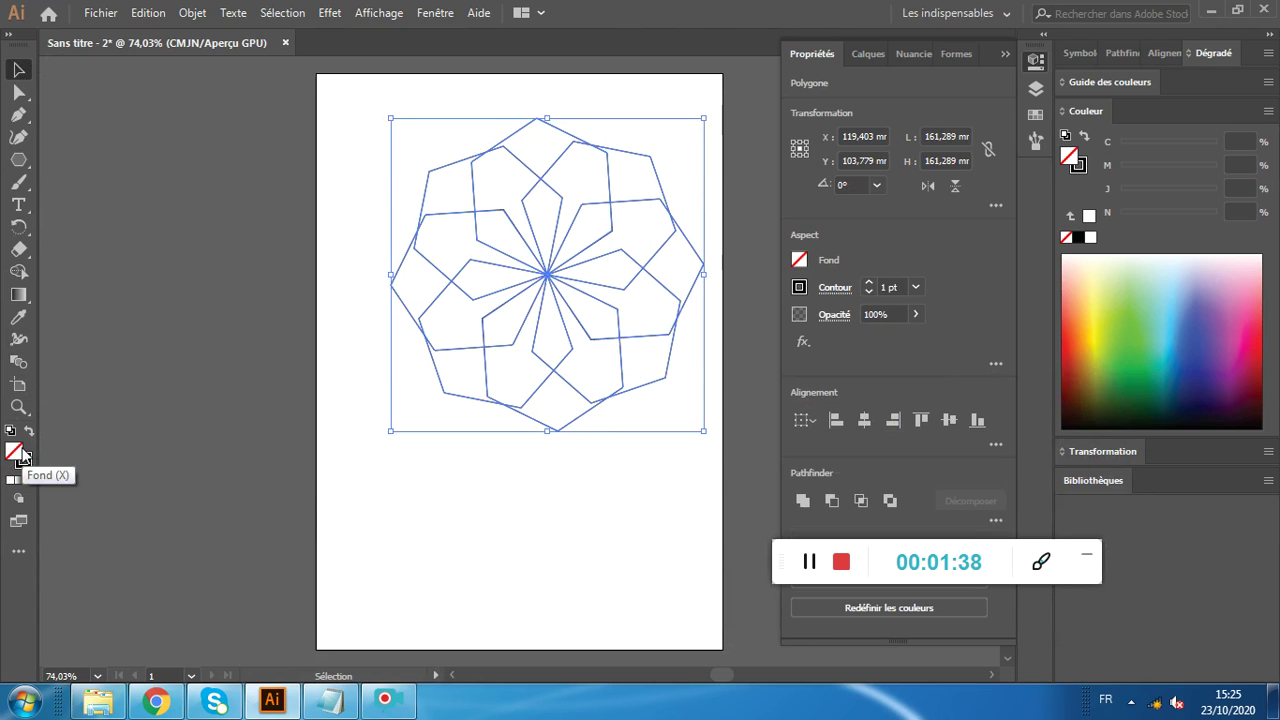
{"action": "key", "text": "k"}
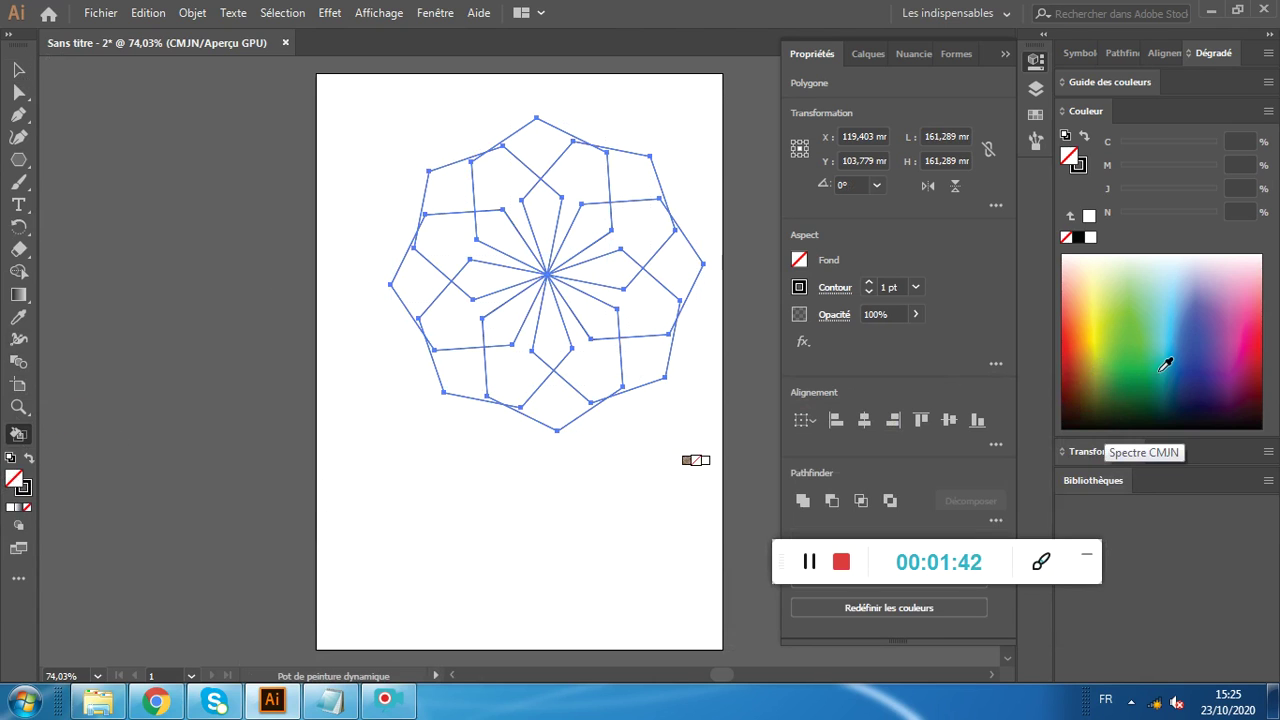
{"action": "left_click", "coordinate": [1196, 348]}
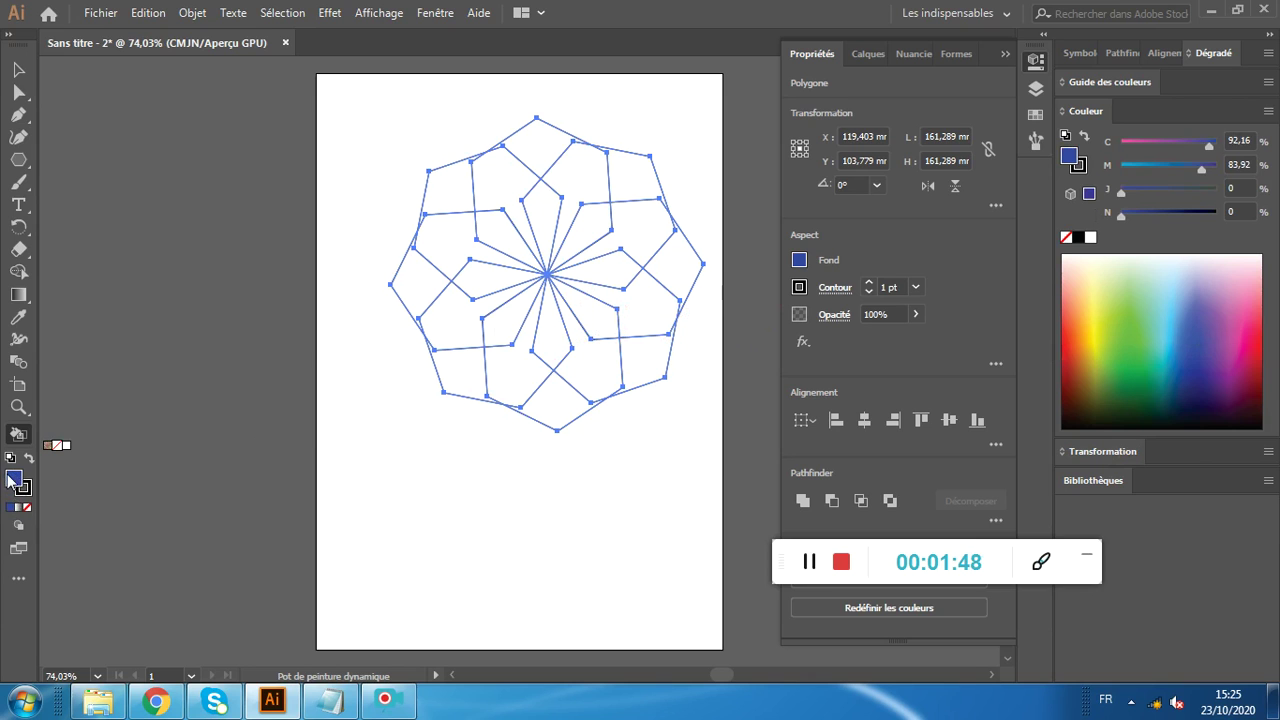
- Live Paint the wedges around the centre blue, light cyan and dark magenta
{"action": "left_click", "coordinate": [597, 362]}
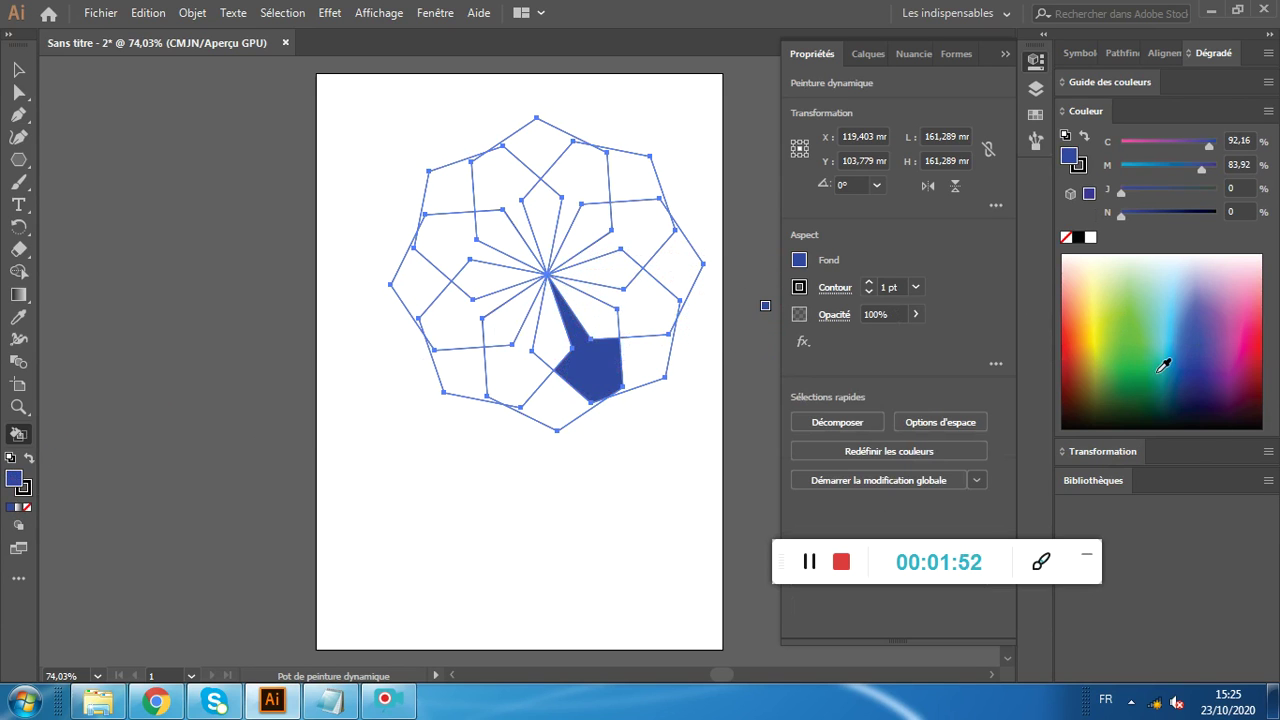
{"action": "left_click", "coordinate": [1166, 337]}
{"action": "left_click", "coordinate": [592, 314]}
{"action": "left_click", "coordinate": [551, 345]}
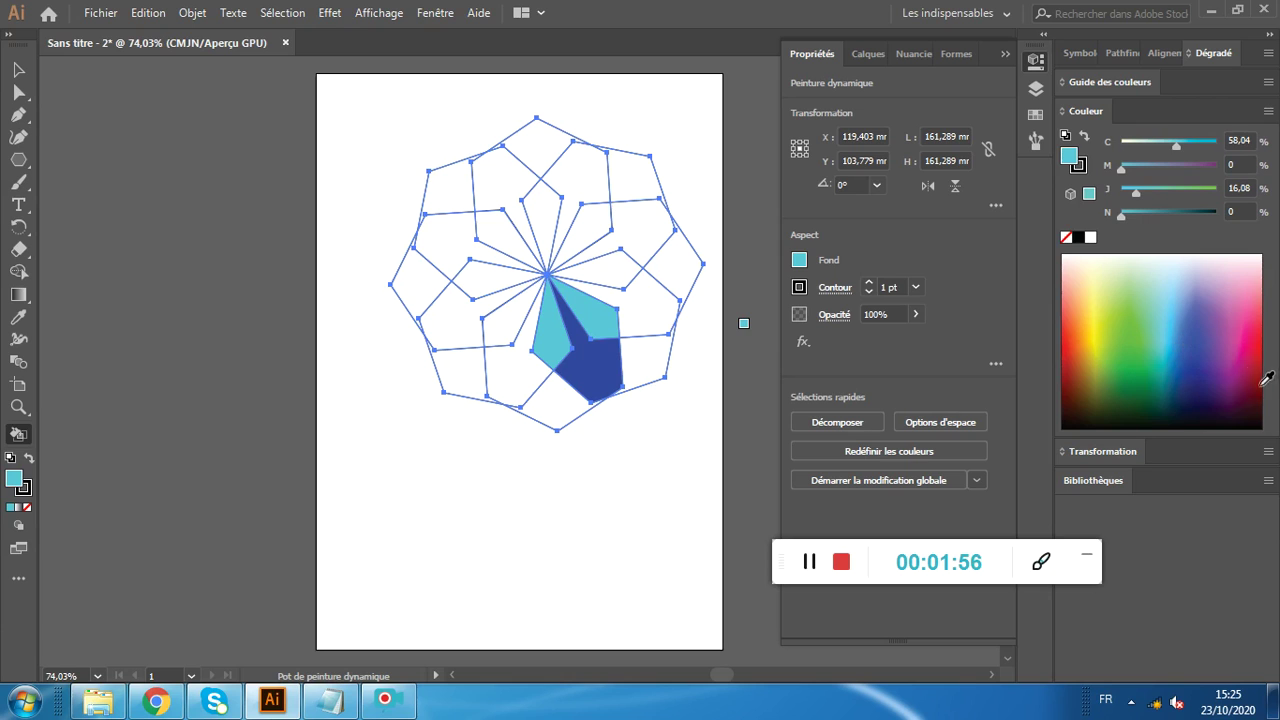
{"action": "left_click", "coordinate": [1250, 369]}
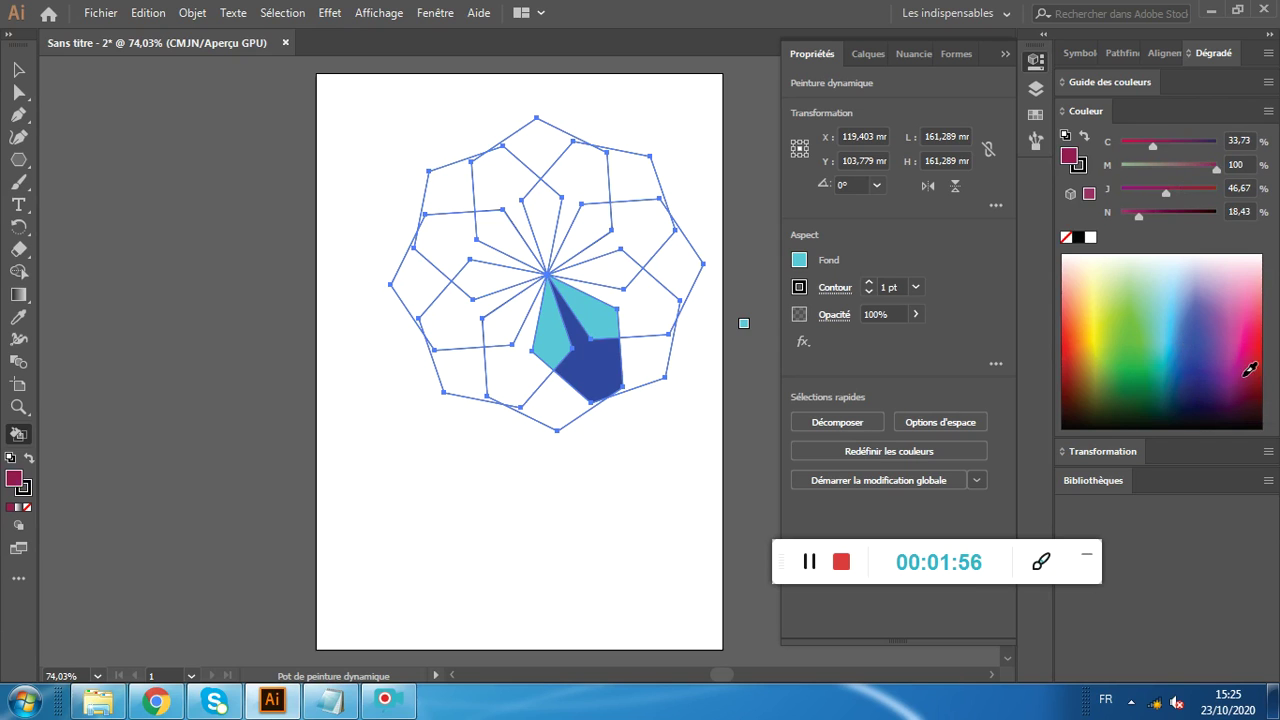
{"action": "left_click", "coordinate": [626, 284]}
{"action": "left_click", "coordinate": [595, 239]}
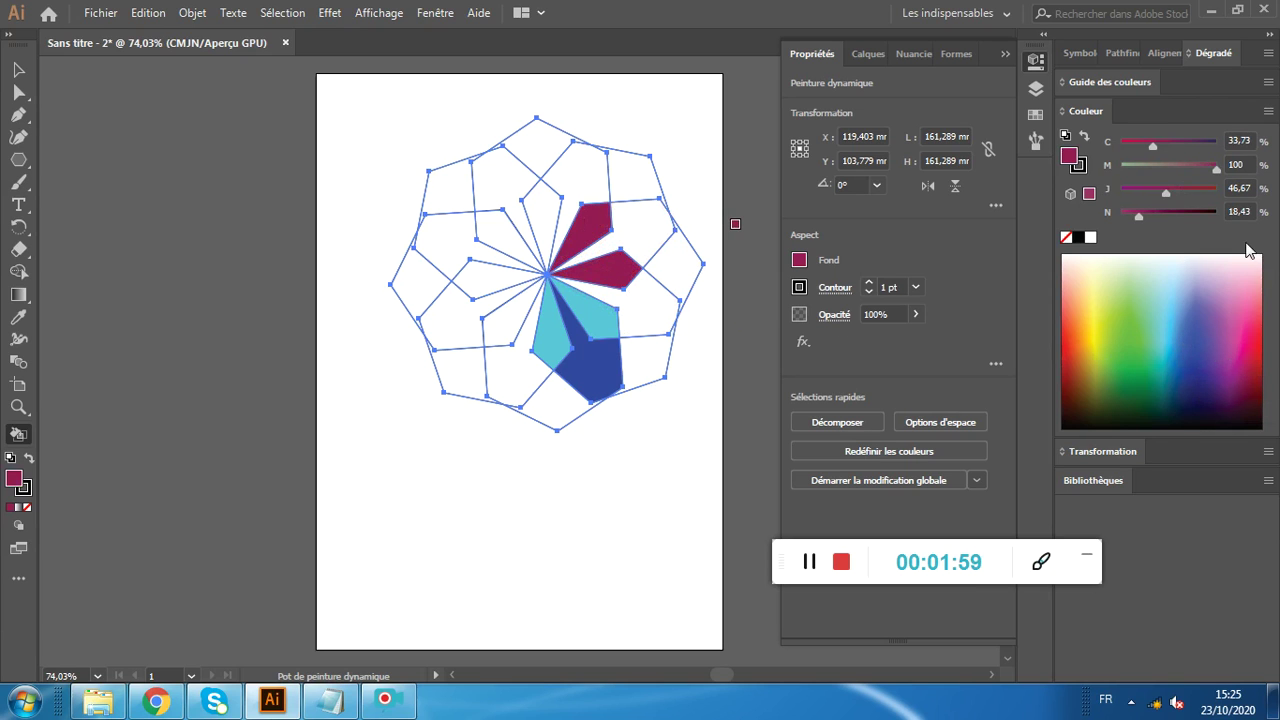
- Fill the upper wedges pink, orange and light peach
{"action": "left_click", "coordinate": [1236, 305]}
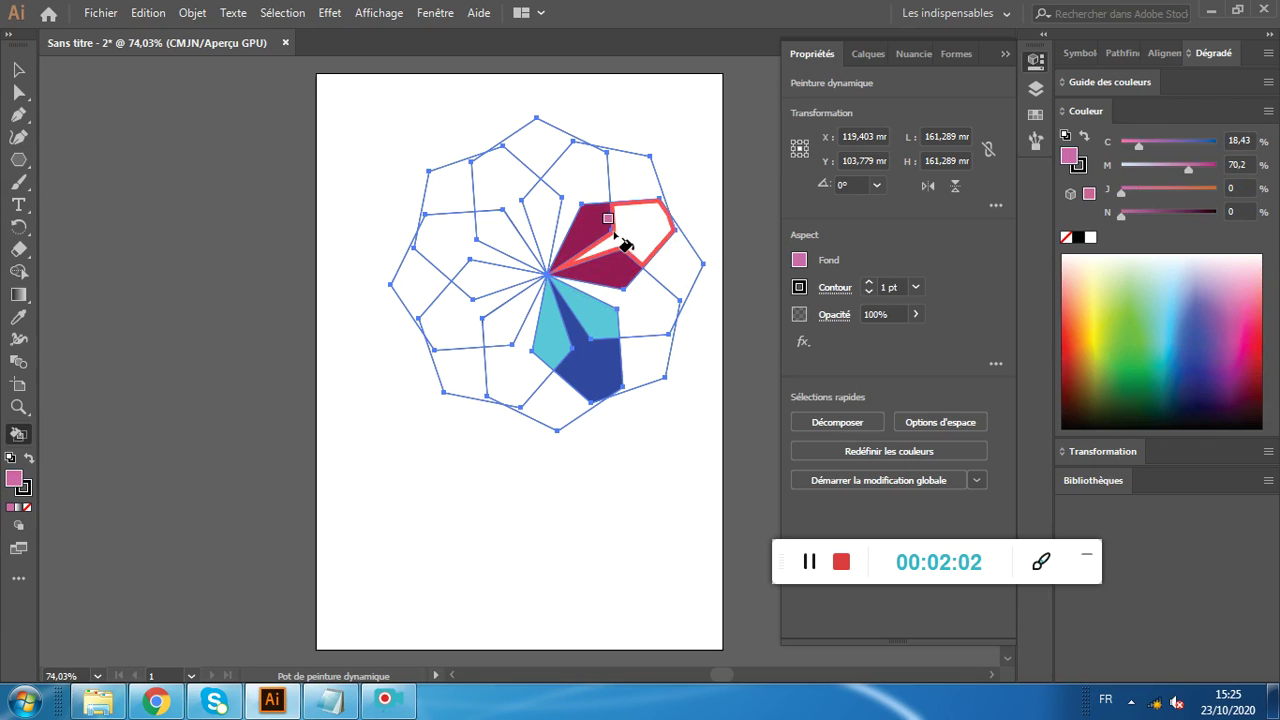
{"action": "left_click", "coordinate": [638, 238]}
{"action": "left_click", "coordinate": [1083, 335]}
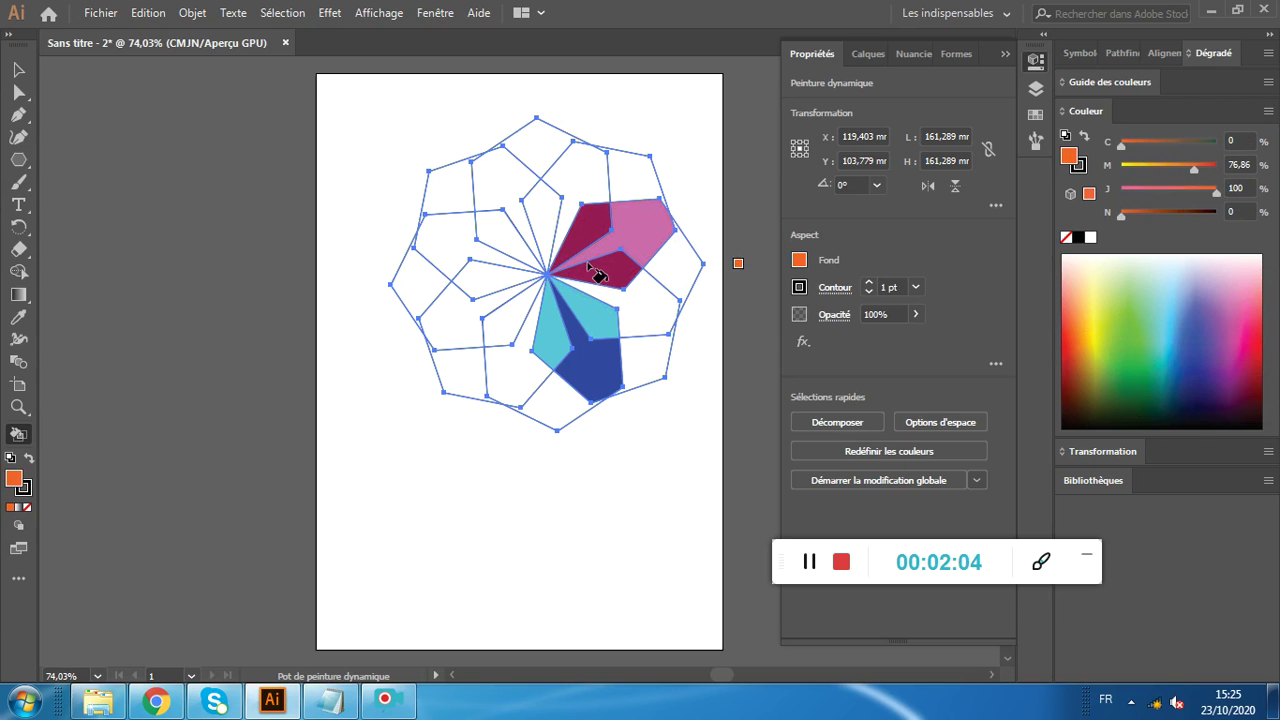
{"action": "left_click", "coordinate": [516, 240]}
{"action": "left_click", "coordinate": [538, 222]}
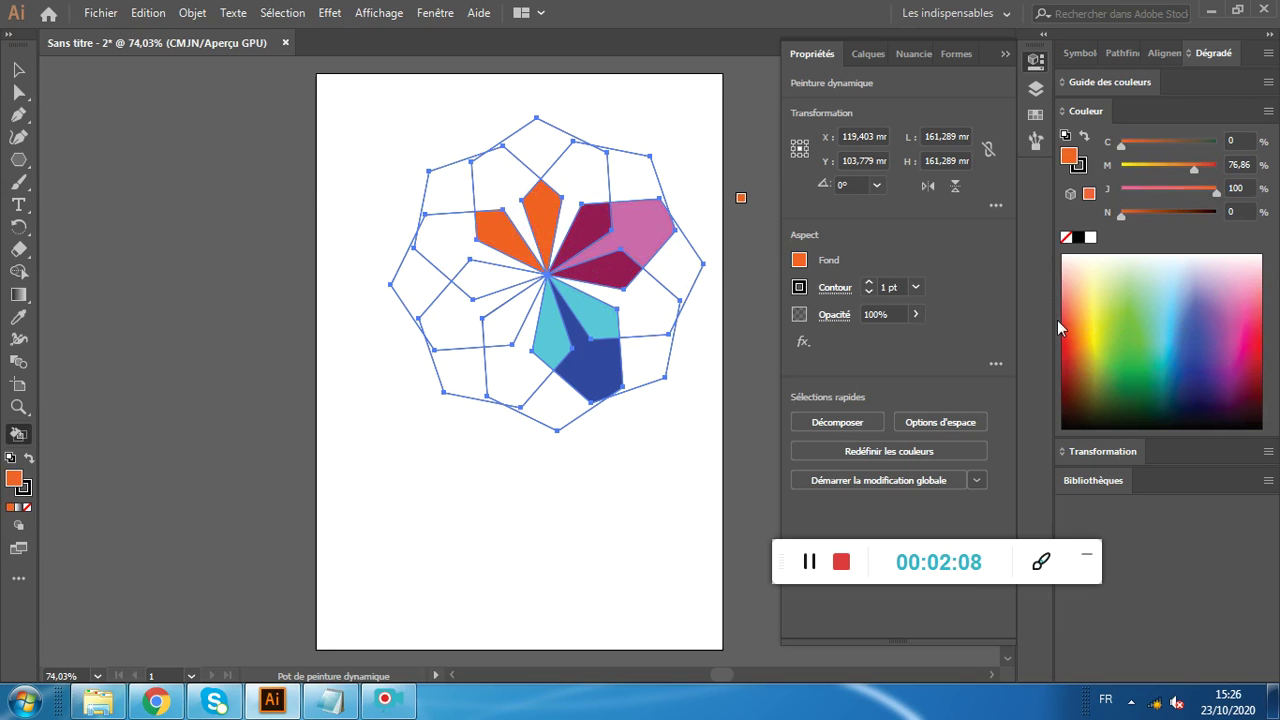
{"action": "left_click", "coordinate": [1073, 292]}
{"action": "left_click", "coordinate": [503, 178]}
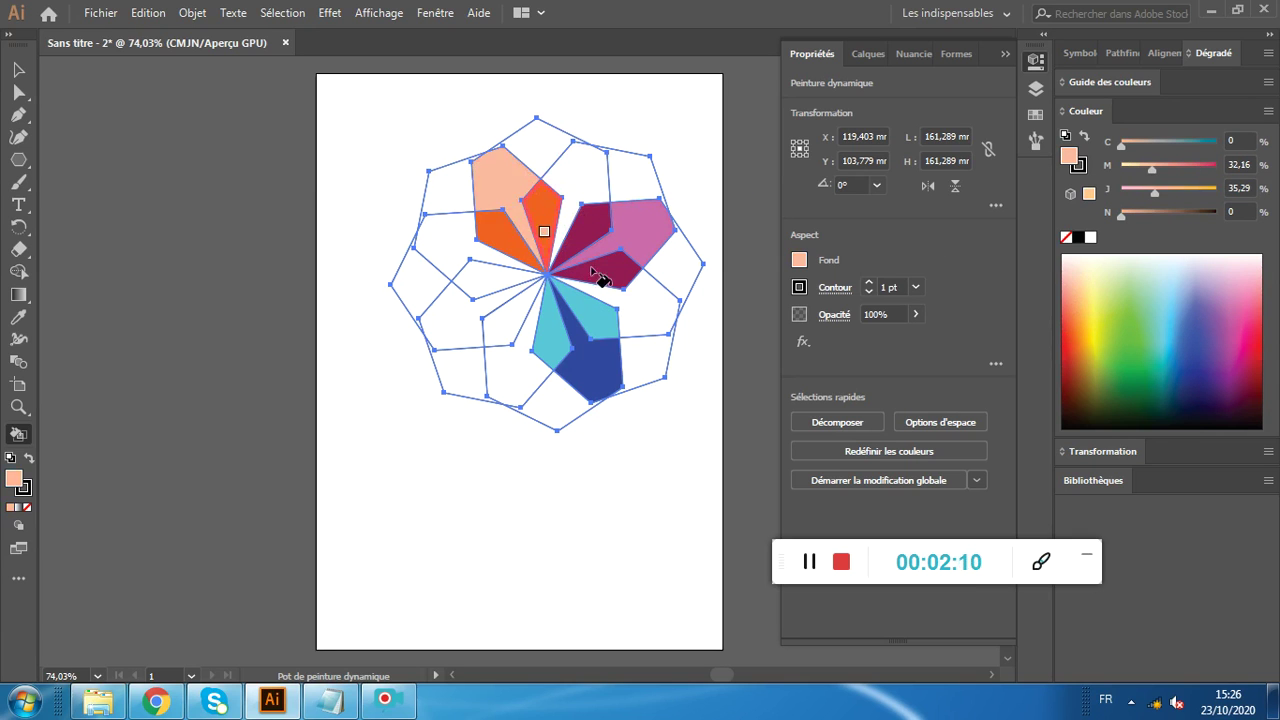
- Fill the left-side regions dark green and light green
{"action": "left_click", "coordinate": [1145, 392]}
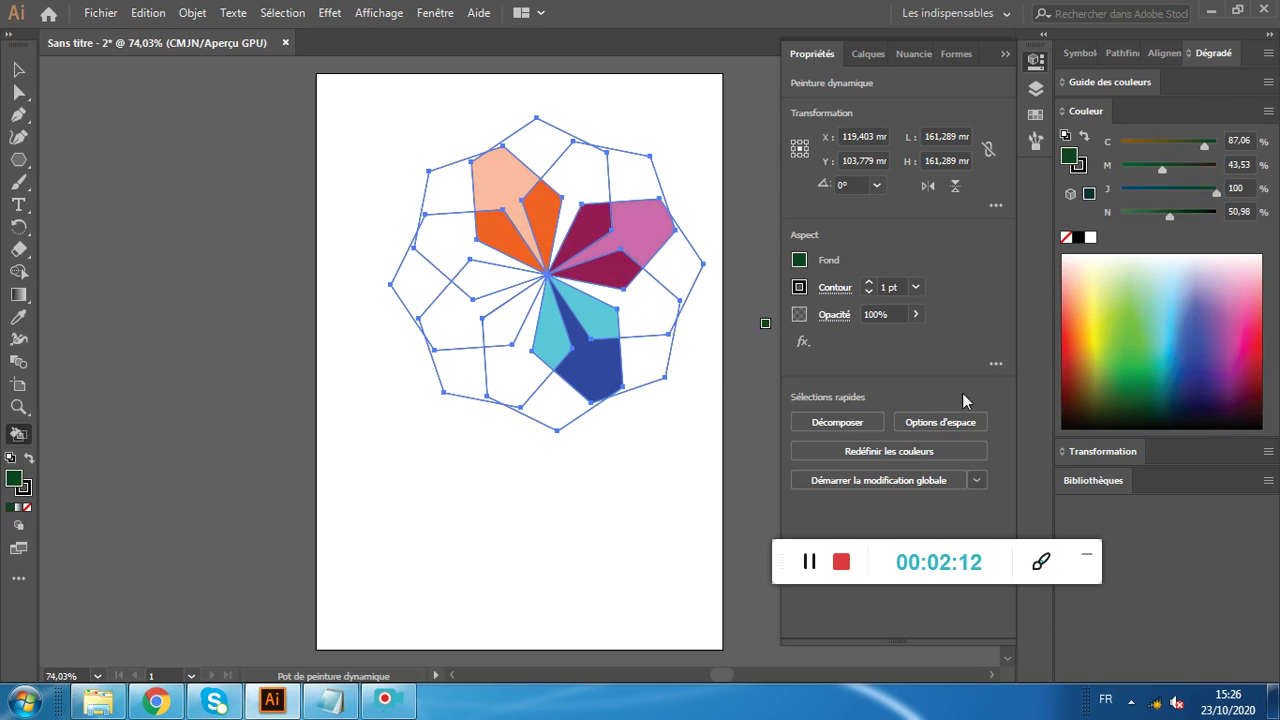
{"action": "left_click", "coordinate": [447, 326]}
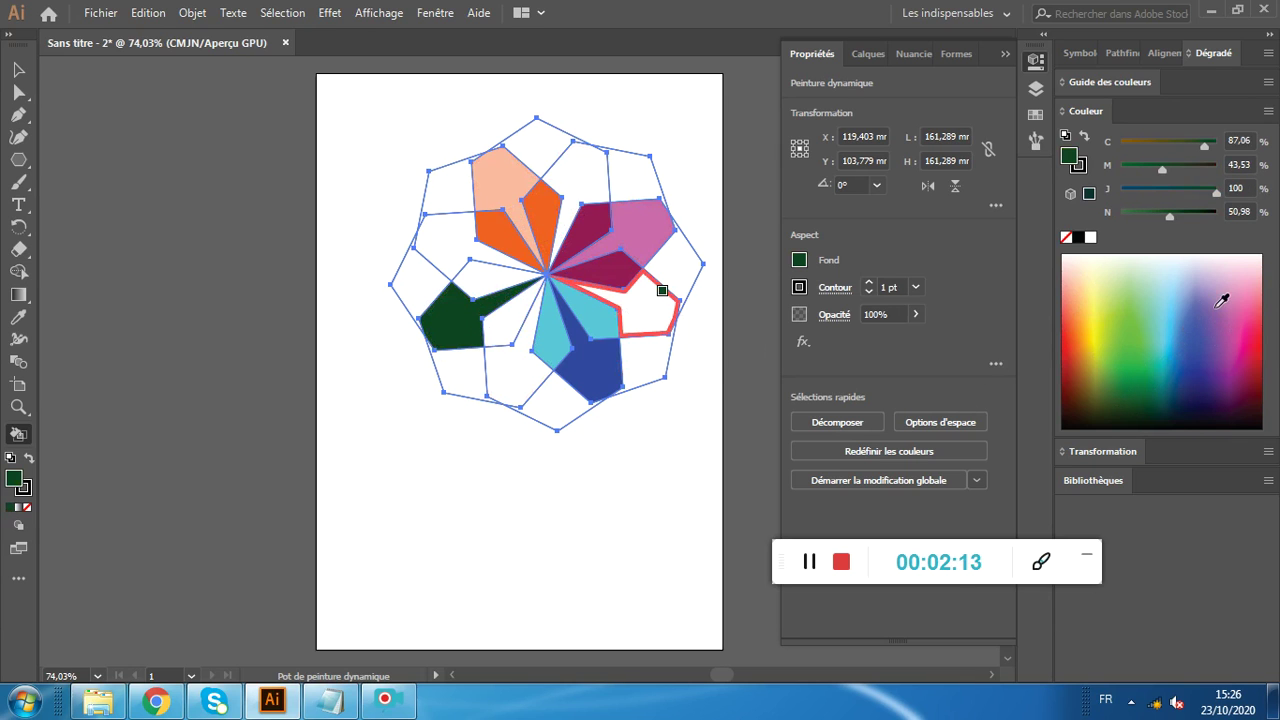
{"action": "left_click", "coordinate": [1133, 328]}
{"action": "left_click", "coordinate": [478, 279]}
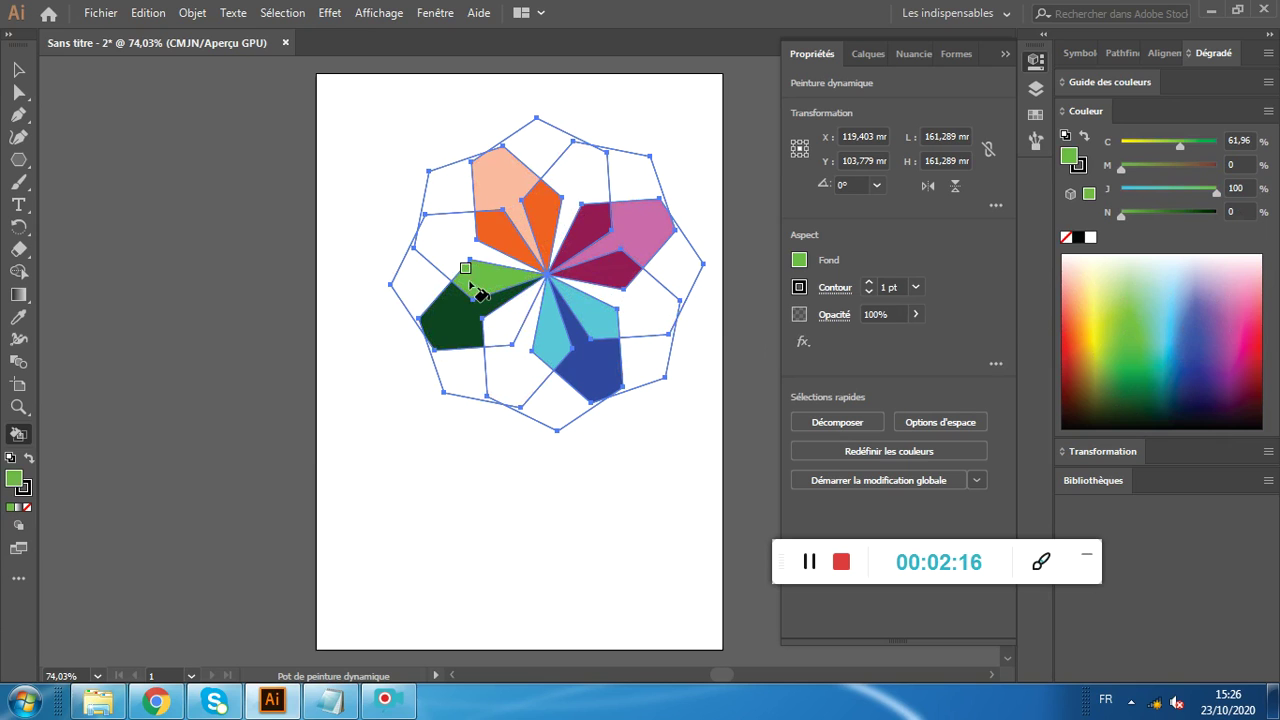
{"action": "left_click", "coordinate": [497, 329]}
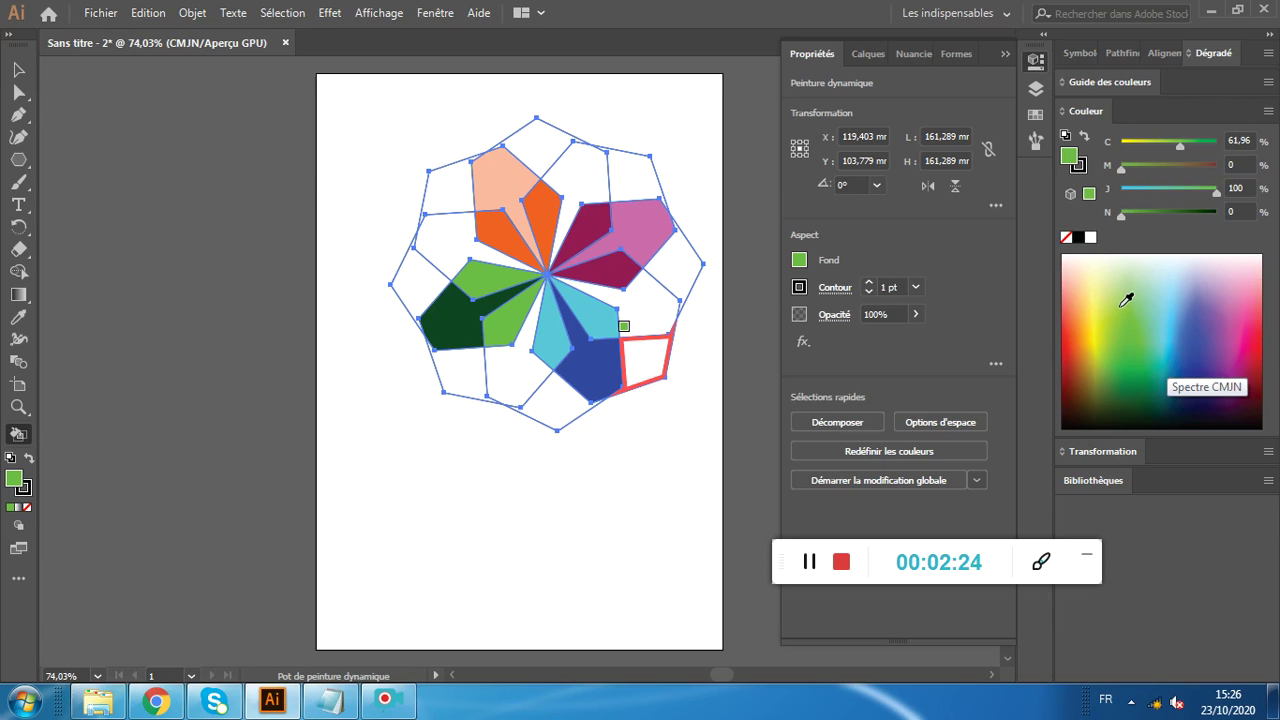
- Fill the left, bottom, right and top petals yellow
{"action": "left_click", "coordinate": [1096, 322]}
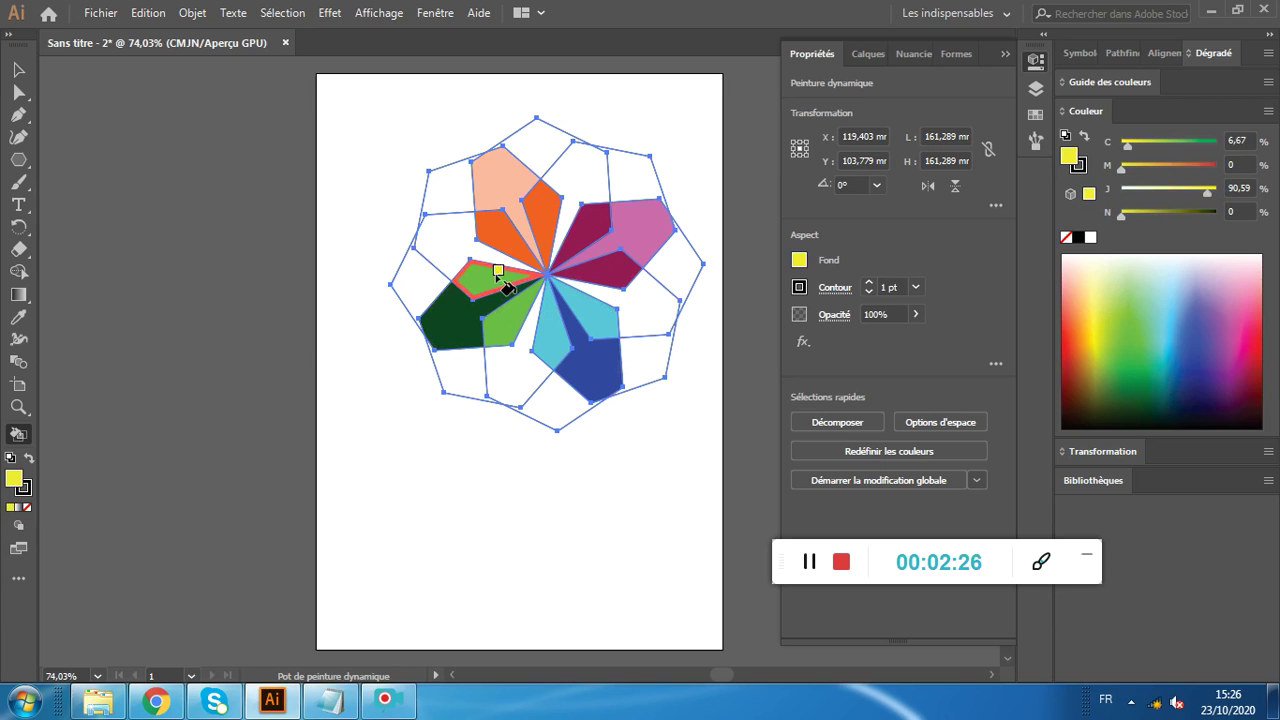
{"action": "left_click", "coordinate": [435, 245]}
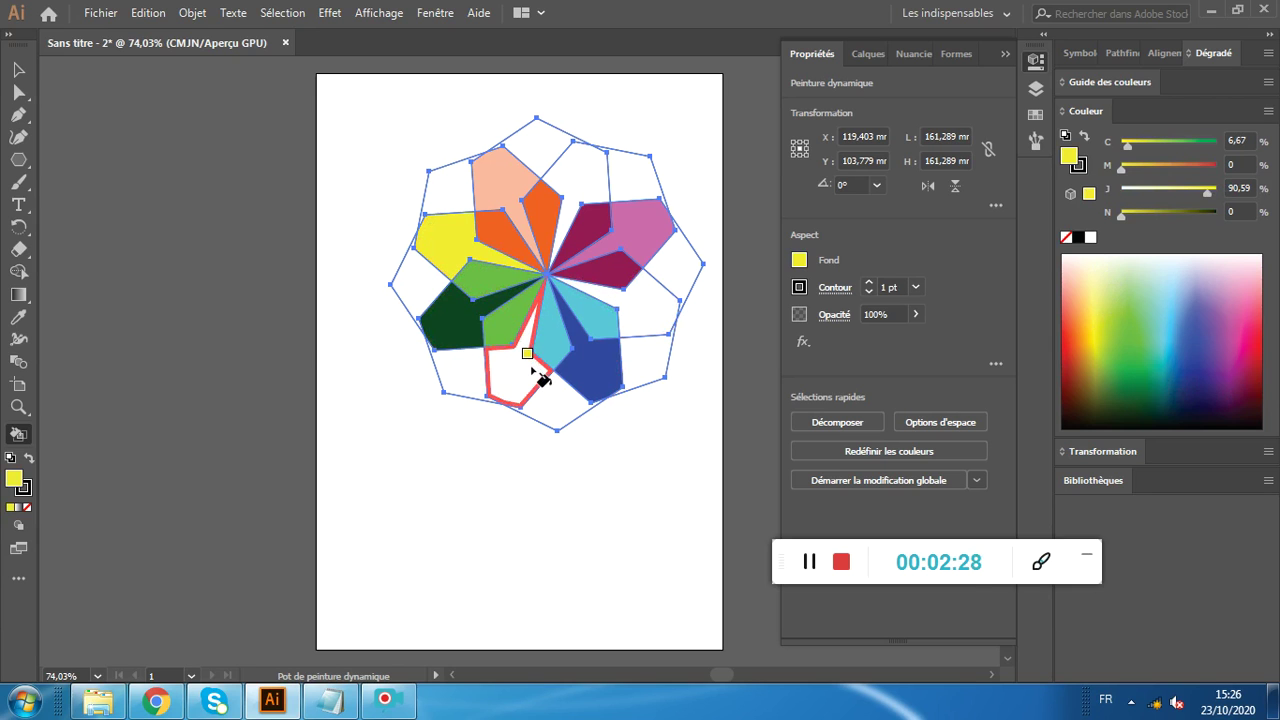
{"action": "left_click", "coordinate": [535, 368]}
{"action": "left_click", "coordinate": [660, 296]}
{"action": "left_click", "coordinate": [590, 192]}
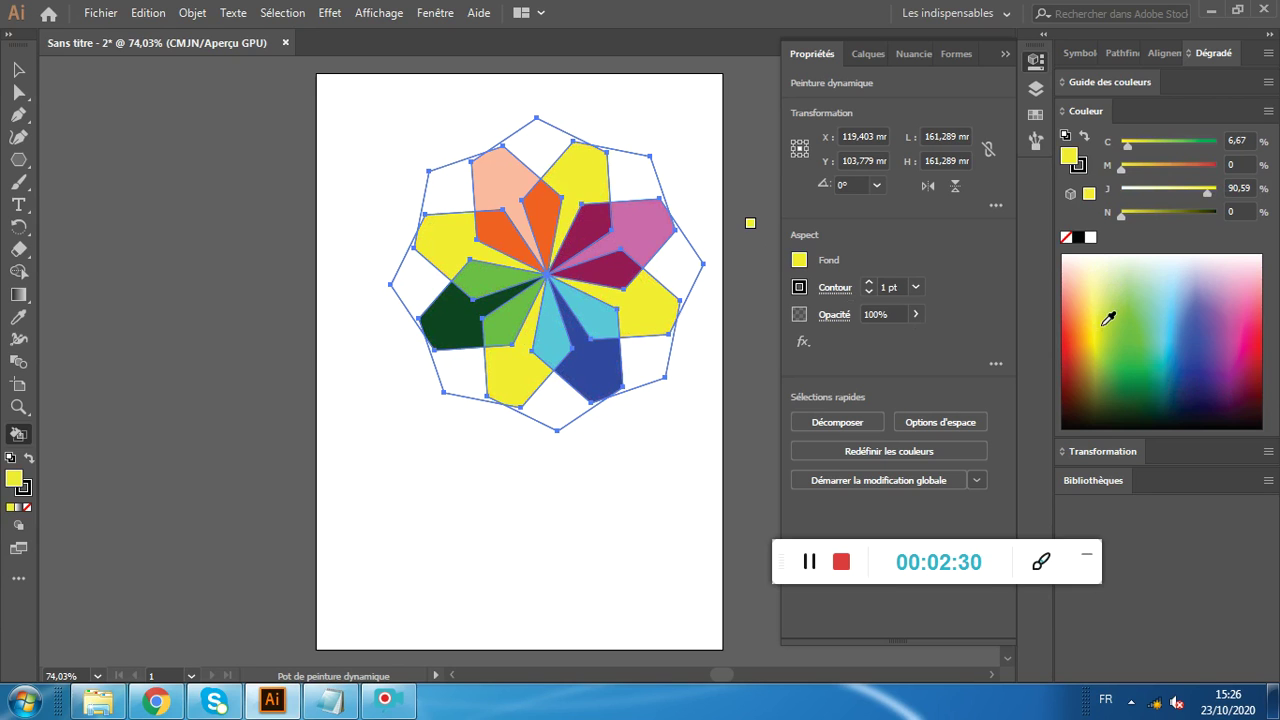
- Fill the four outer corner regions pink
{"action": "left_click", "coordinate": [1258, 316]}
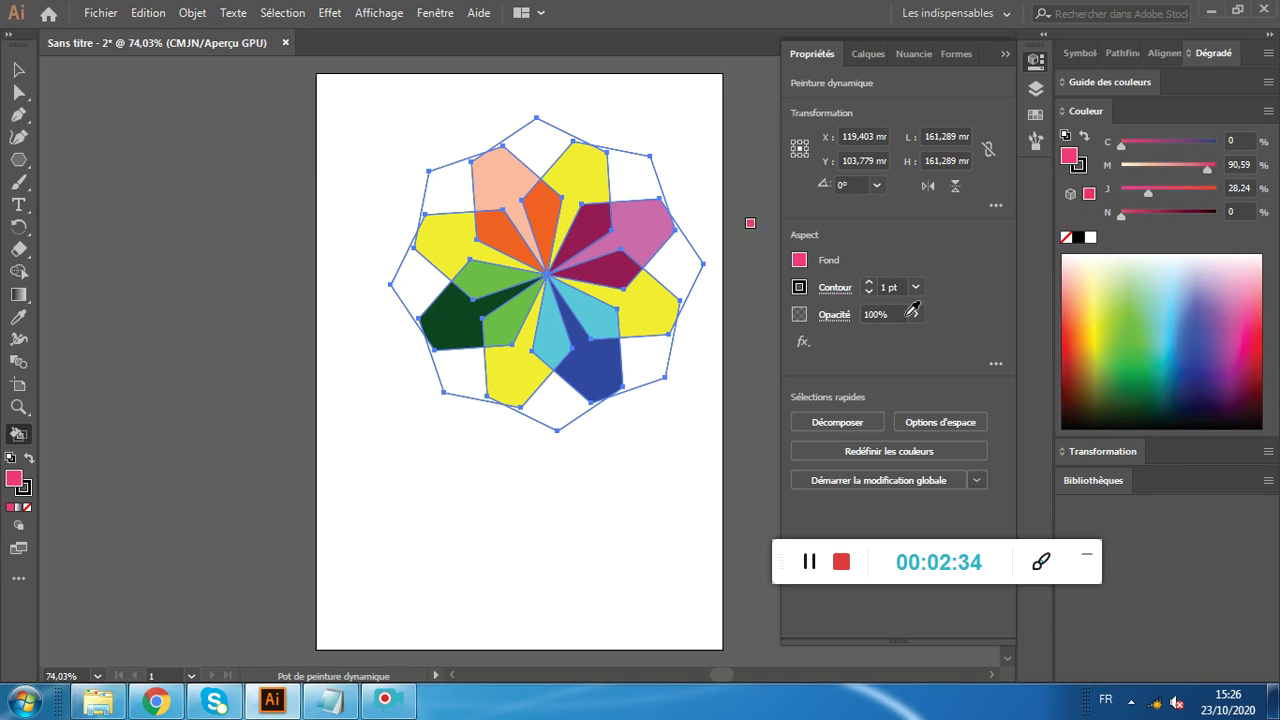
{"action": "left_click", "coordinate": [647, 357]}
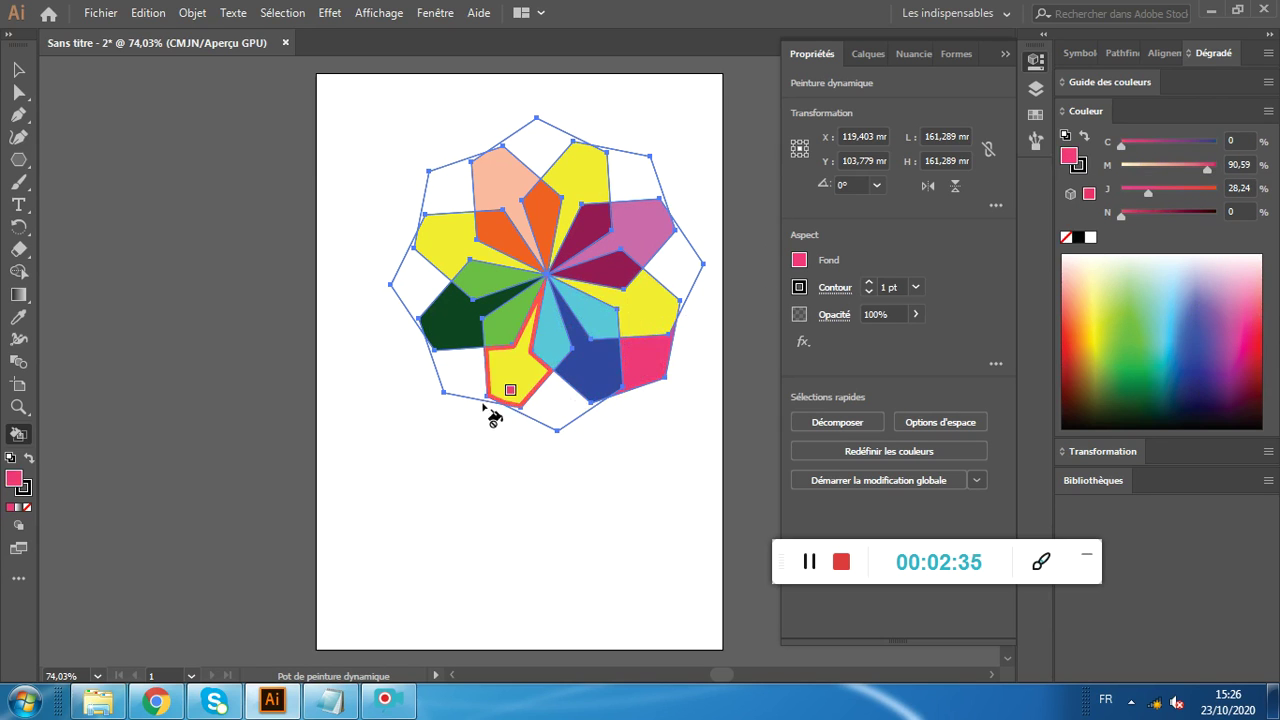
{"action": "left_click", "coordinate": [642, 192]}
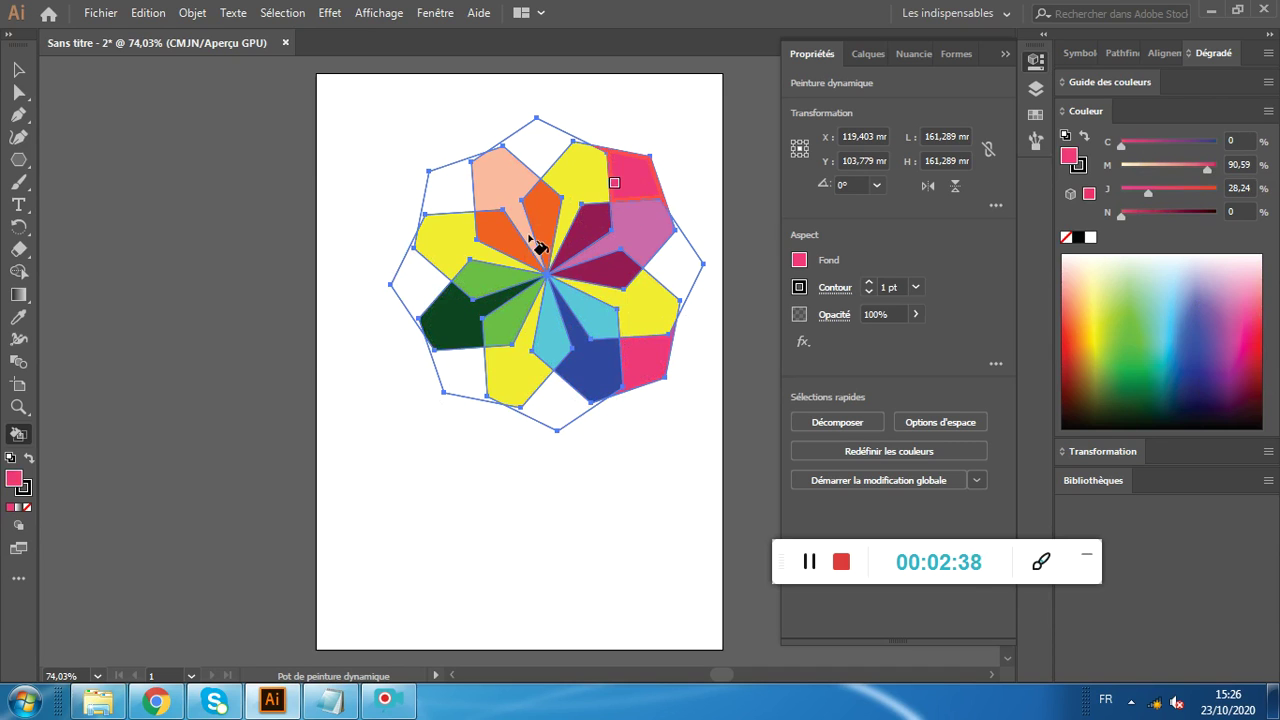
{"action": "left_click", "coordinate": [455, 192]}
{"action": "left_click", "coordinate": [462, 370]}
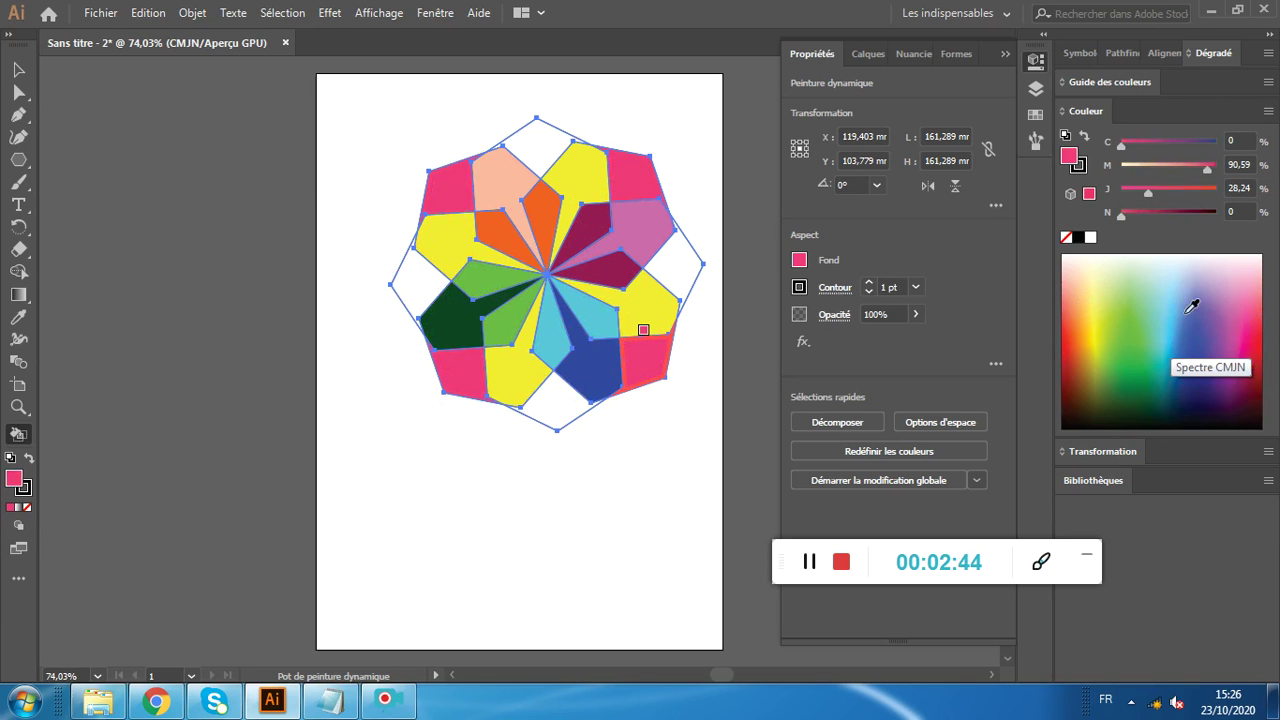
- Fill the last white outer pieces (bottom, right, top, left) light green
{"action": "left_click", "coordinate": [1097, 271]}
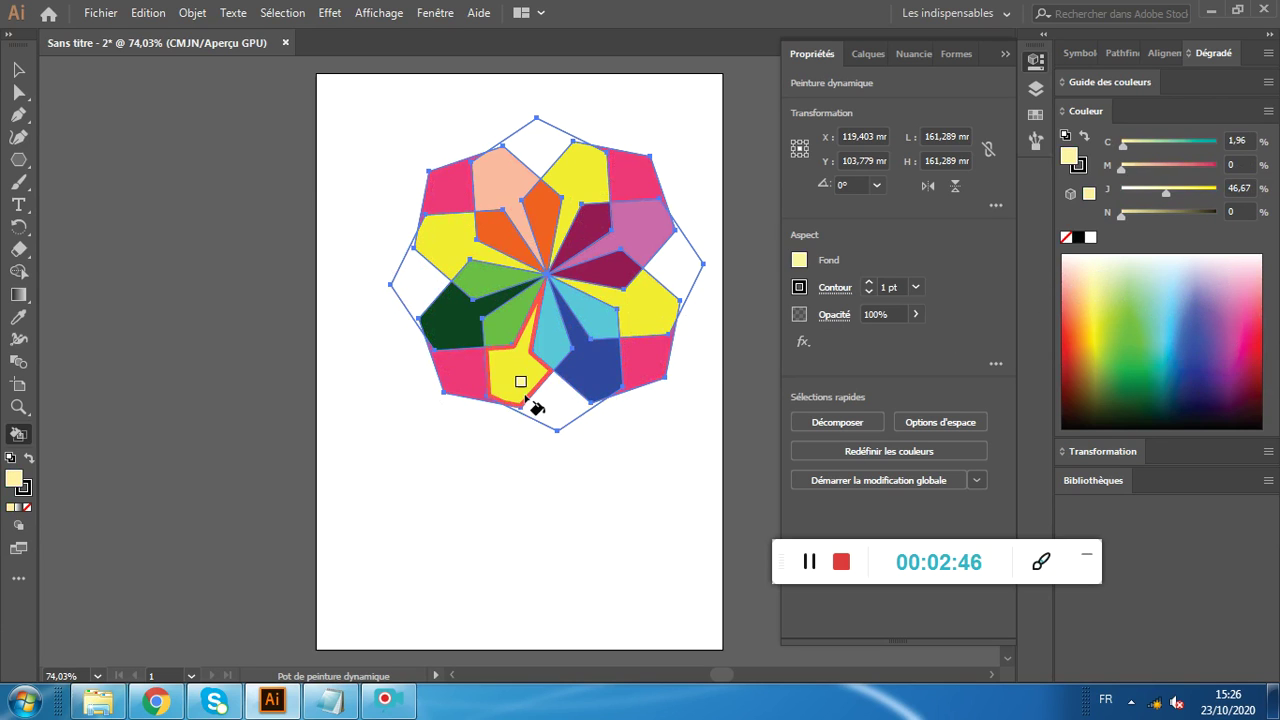
{"action": "left_click", "coordinate": [1135, 295]}
{"action": "left_click", "coordinate": [558, 405]}
{"action": "left_click", "coordinate": [682, 264]}
{"action": "left_click", "coordinate": [538, 148]}
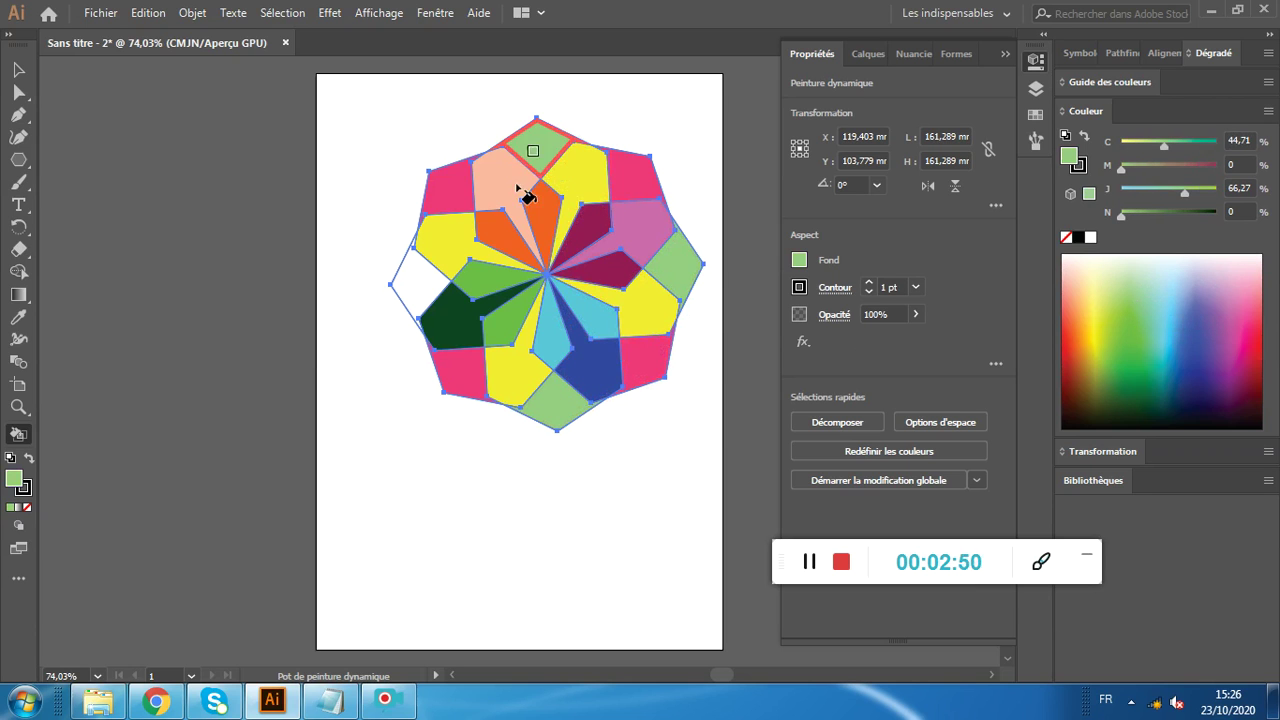
{"action": "left_click", "coordinate": [415, 282]}
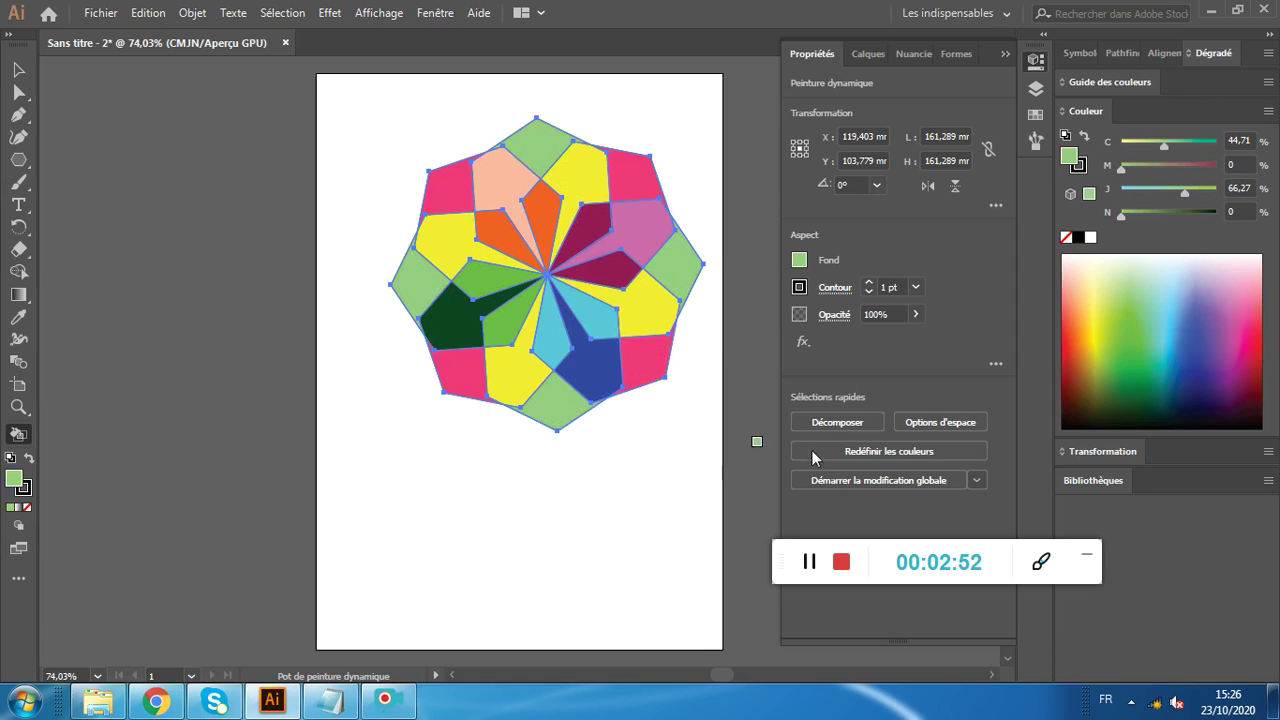
{"action": "left_click", "coordinate": [800, 288]}
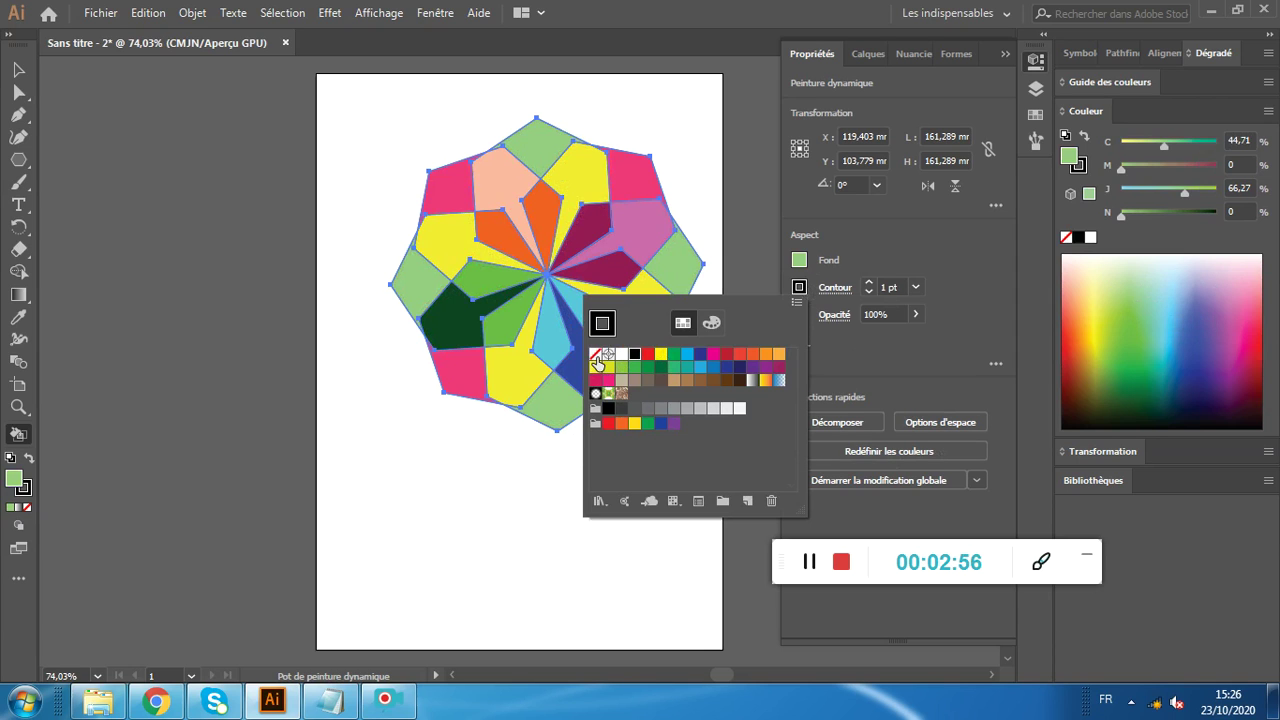
- Set the whole spirograph's stroke to None so the blue outlines disappear, then deselect
{"action": "left_click", "coordinate": [597, 356]}
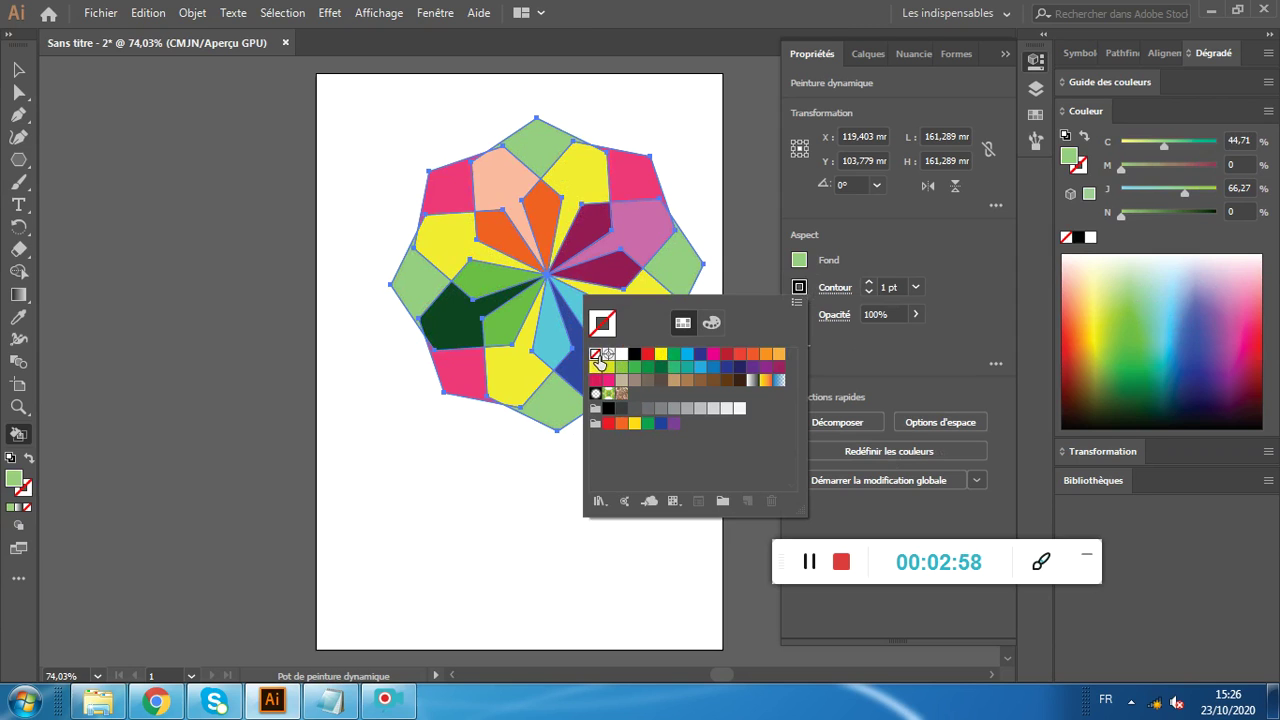
{"action": "left_click", "coordinate": [545, 480]}
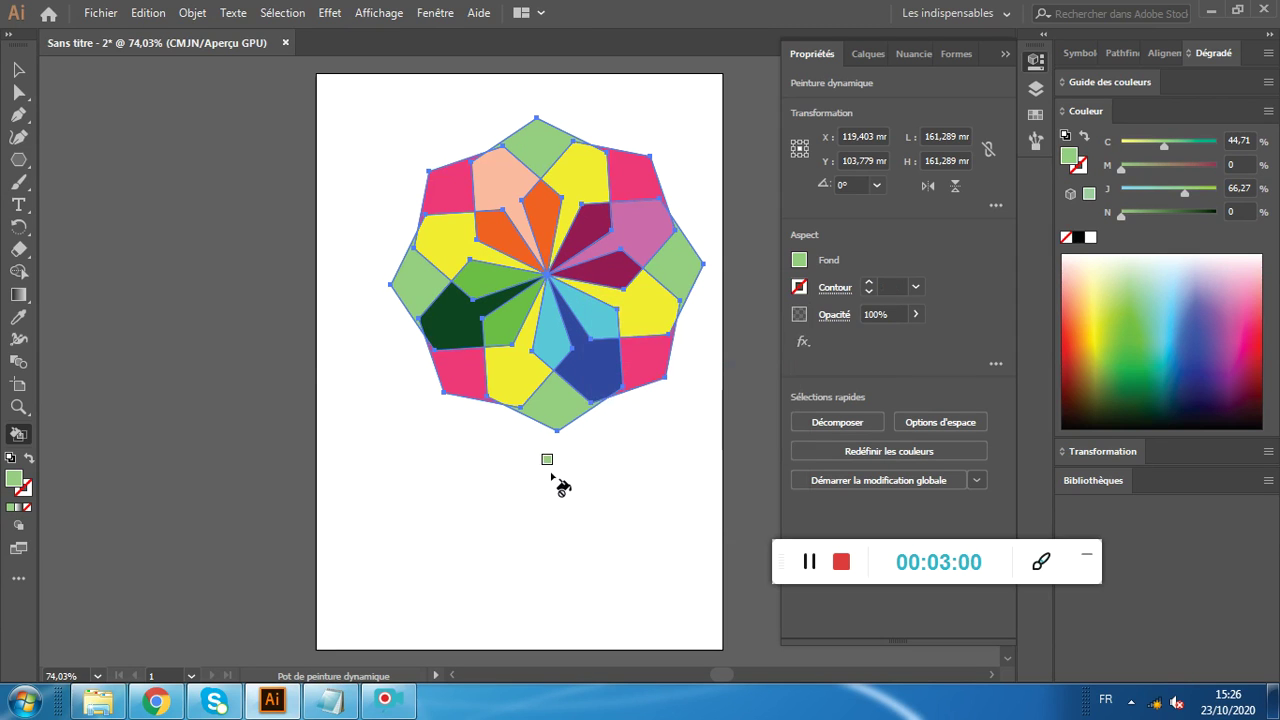
{"action": "left_click", "coordinate": [17, 71]}
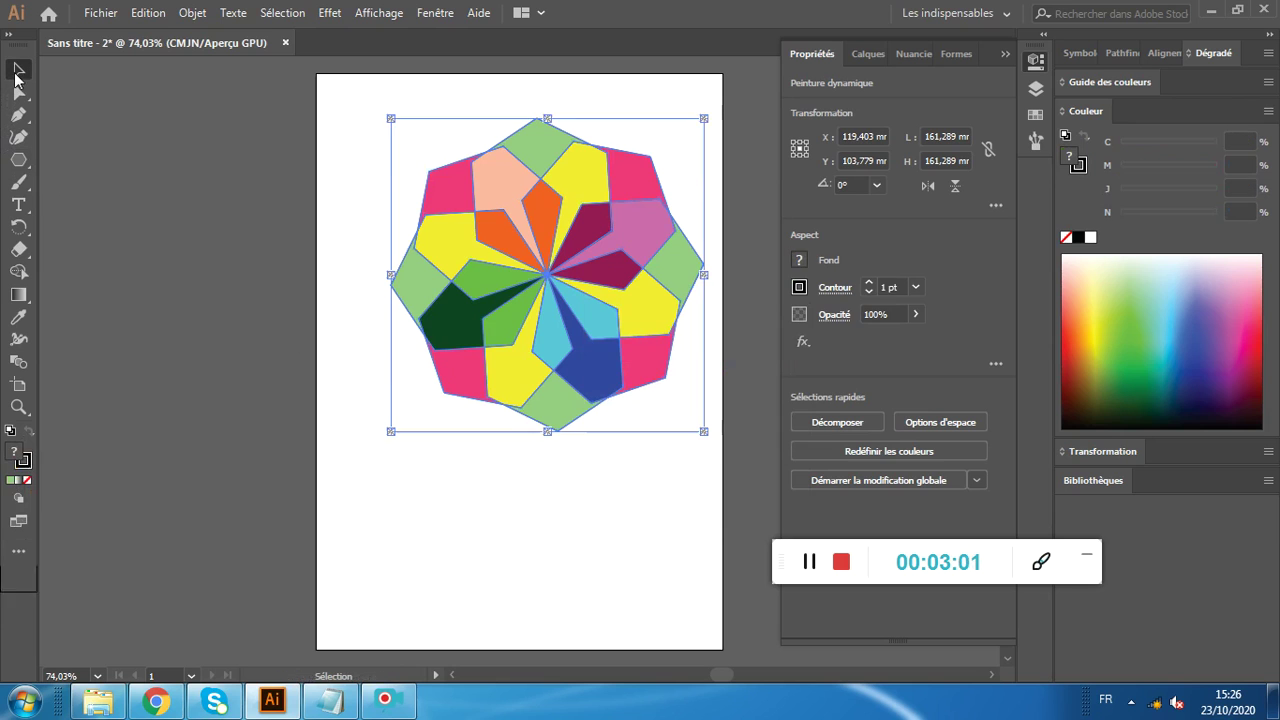
{"action": "left_click", "coordinate": [456, 493]}
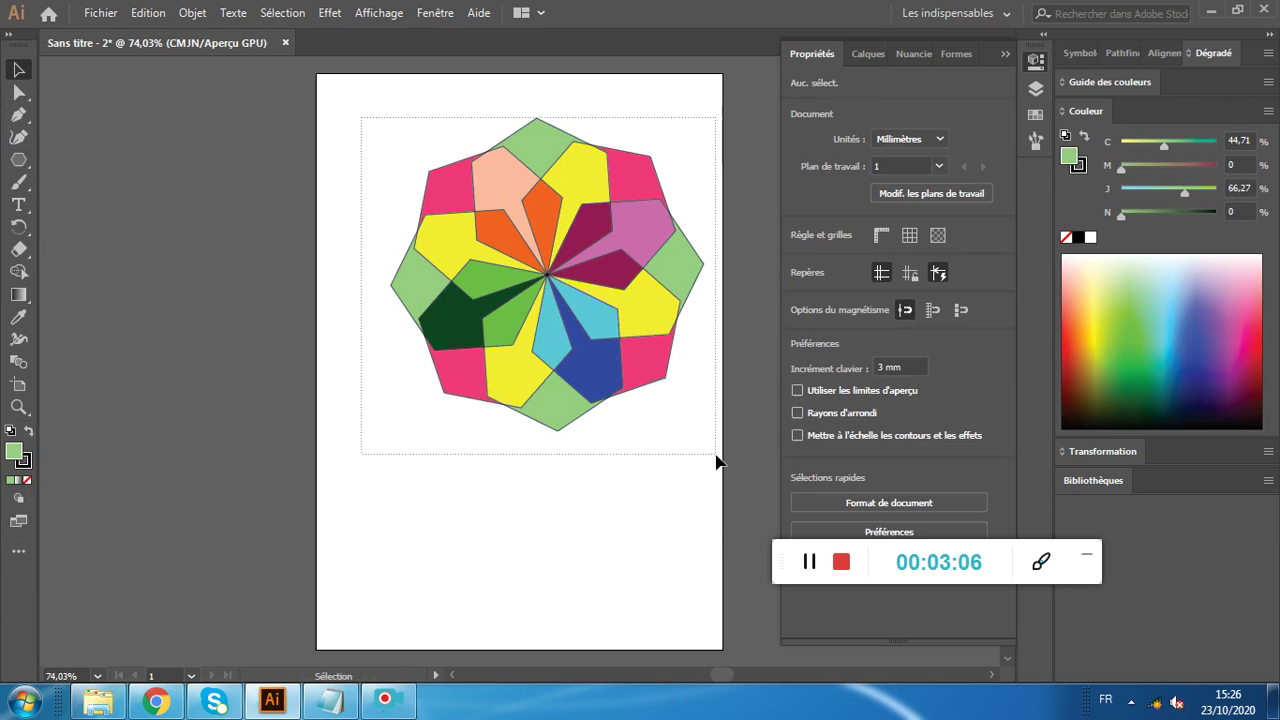
{"action": "key", "text": "ctrl+a"}
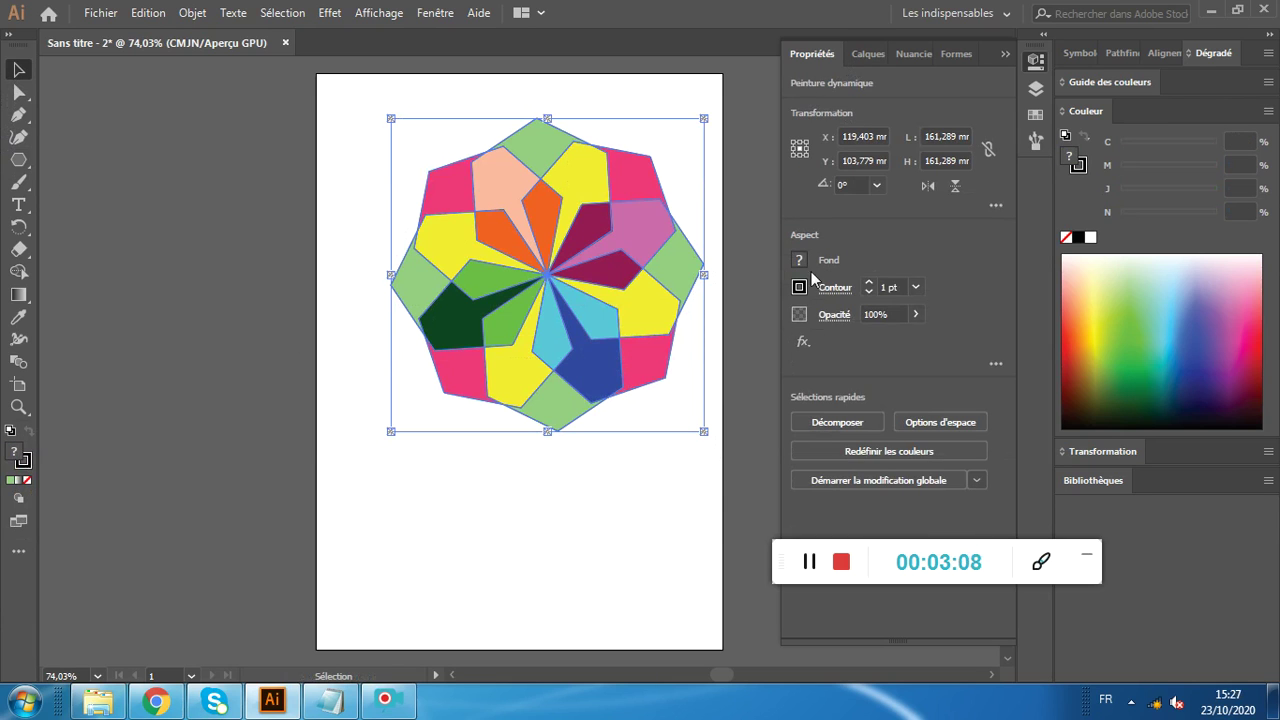
{"action": "left_click", "coordinate": [801, 291]}
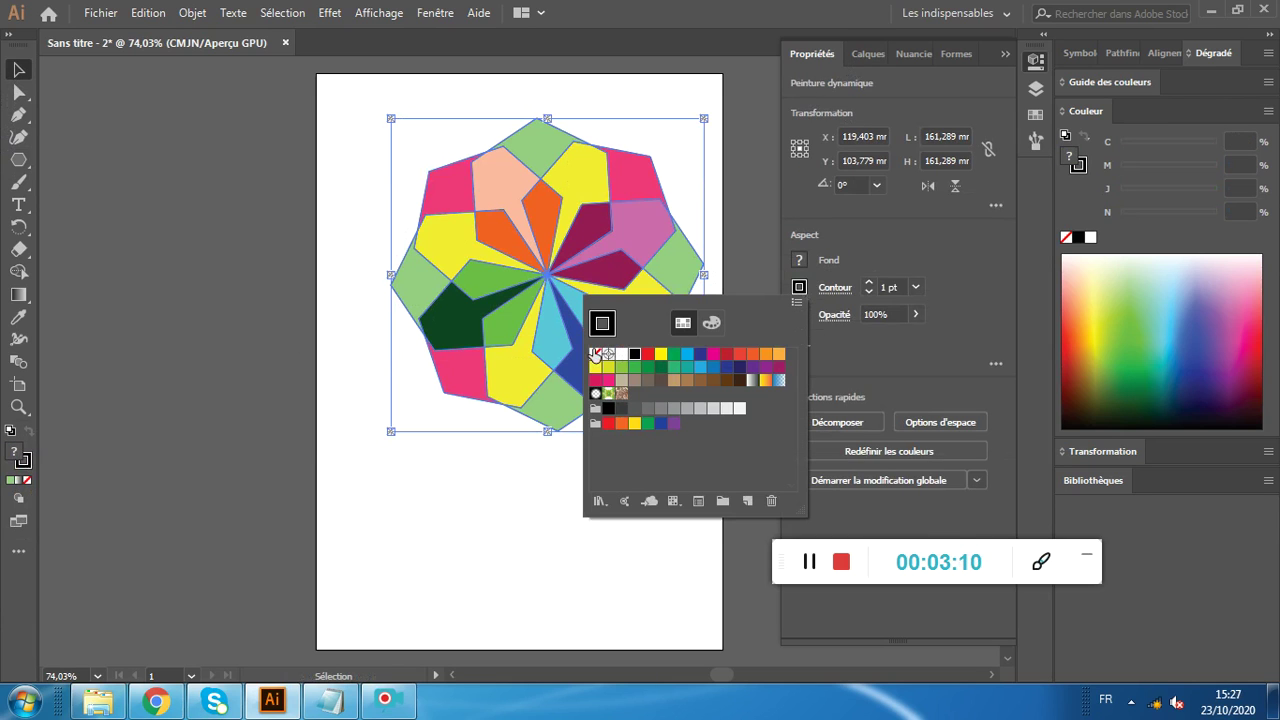
{"action": "left_click", "coordinate": [596, 355]}
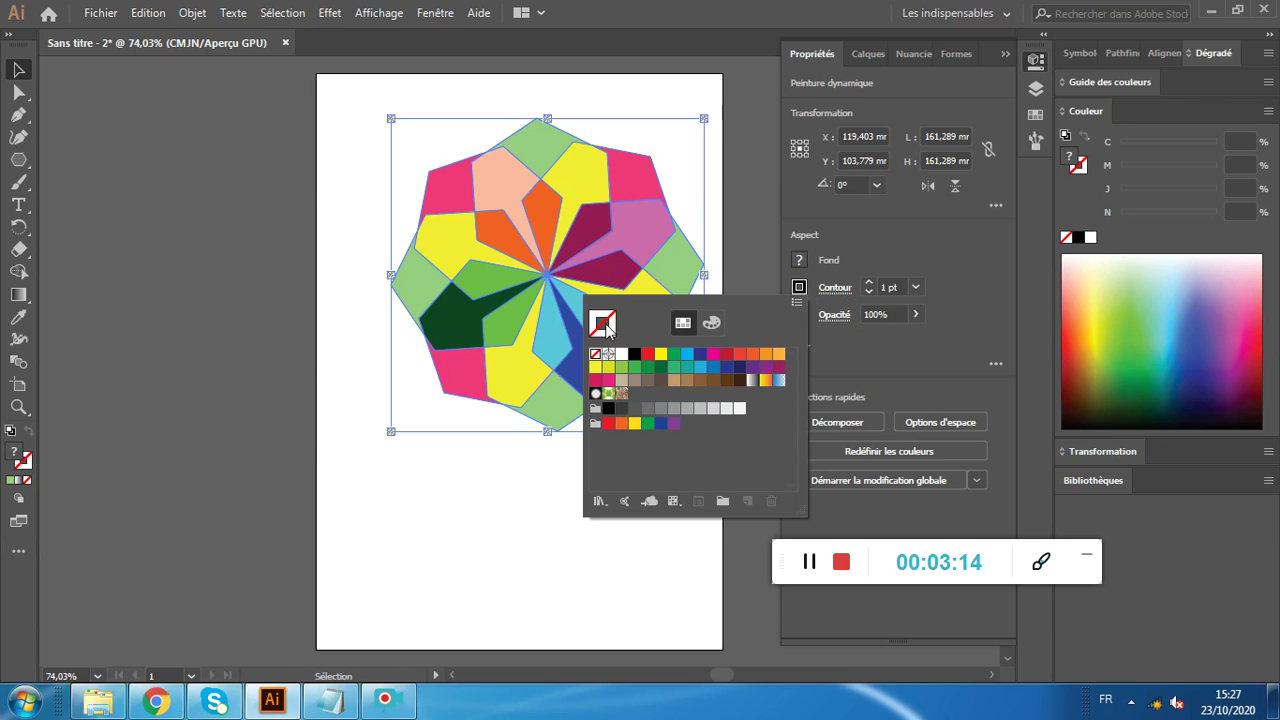
{"action": "left_click", "coordinate": [570, 505]}
{"action": "left_click", "coordinate": [603, 468]}
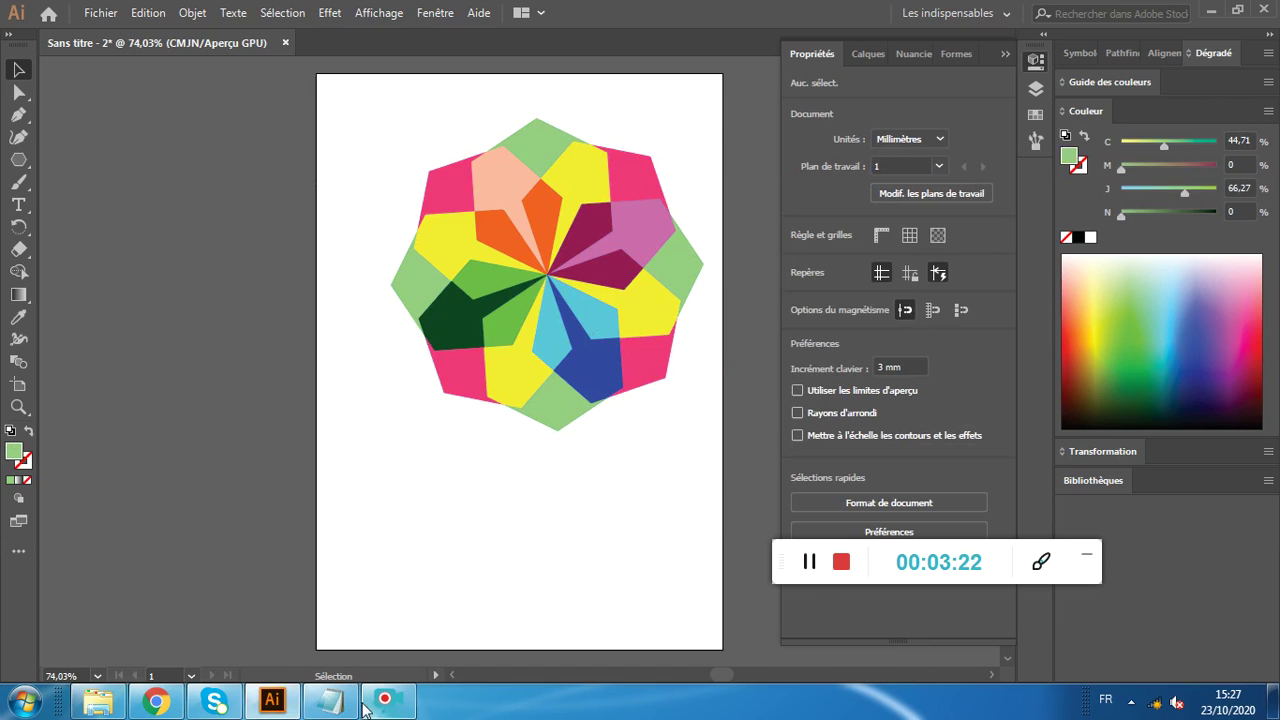
- Alt-drag a duplicate of the coloured flower to the lower left of the artboard
{"action": "mouse_move", "coordinate": [376, 115]}
{"action": "left_mouse_down"}
{"action": "mouse_move", "coordinate": [731, 461]}
{"action": "mouse_move", "coordinate": [720, 452]}
{"action": "left_mouse_up"}
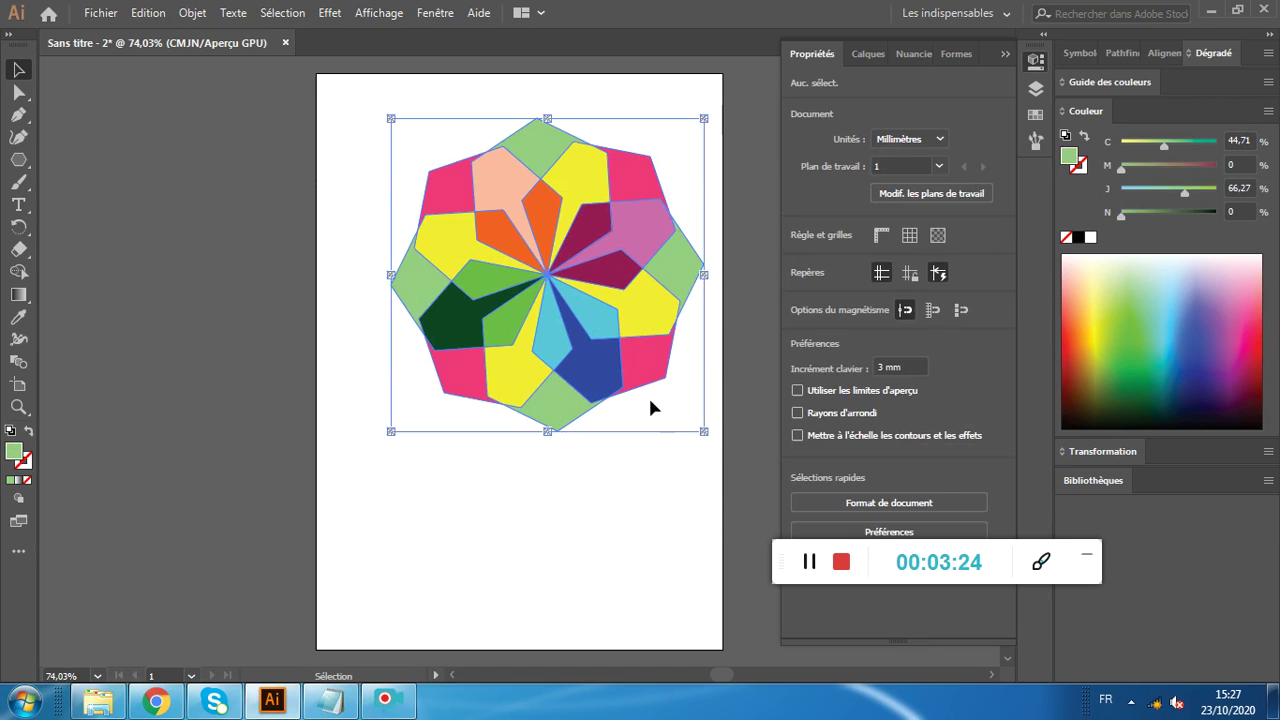
{"action": "left_click", "coordinate": [575, 282], "text": "shift"}
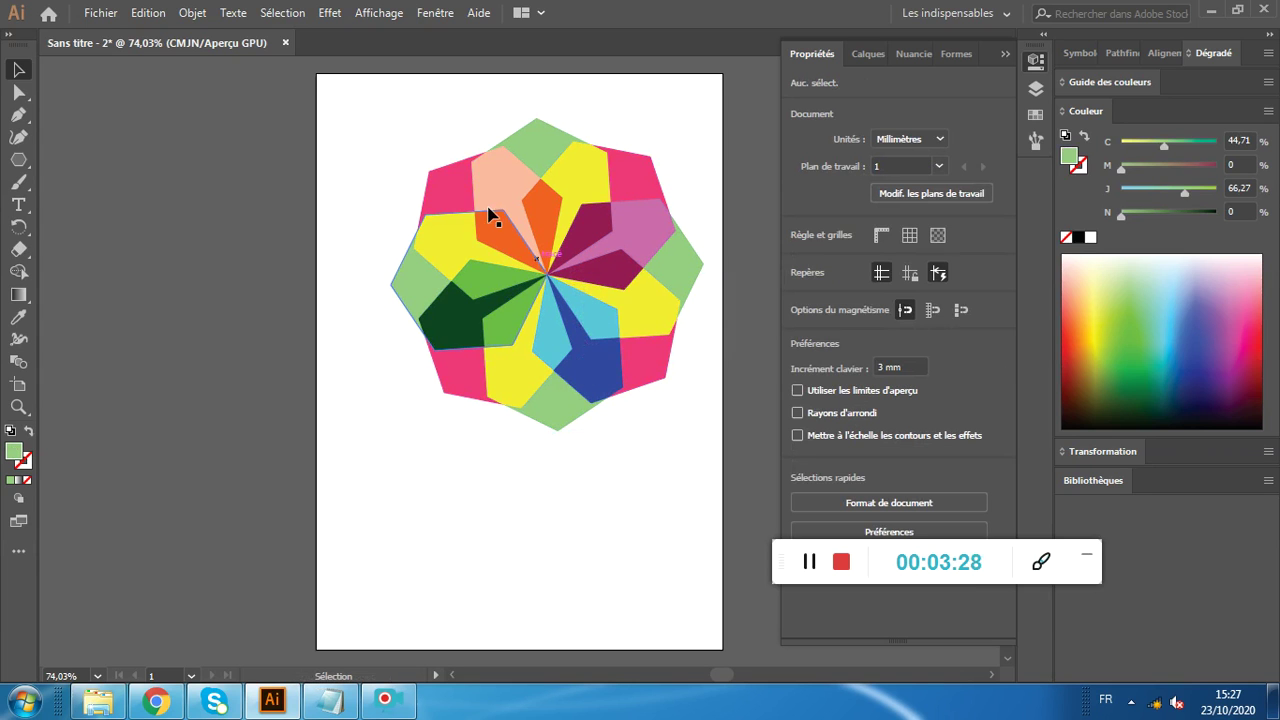
{"action": "left_click_drag", "start_coordinate": [697, 297], "coordinate": [720, 471]}
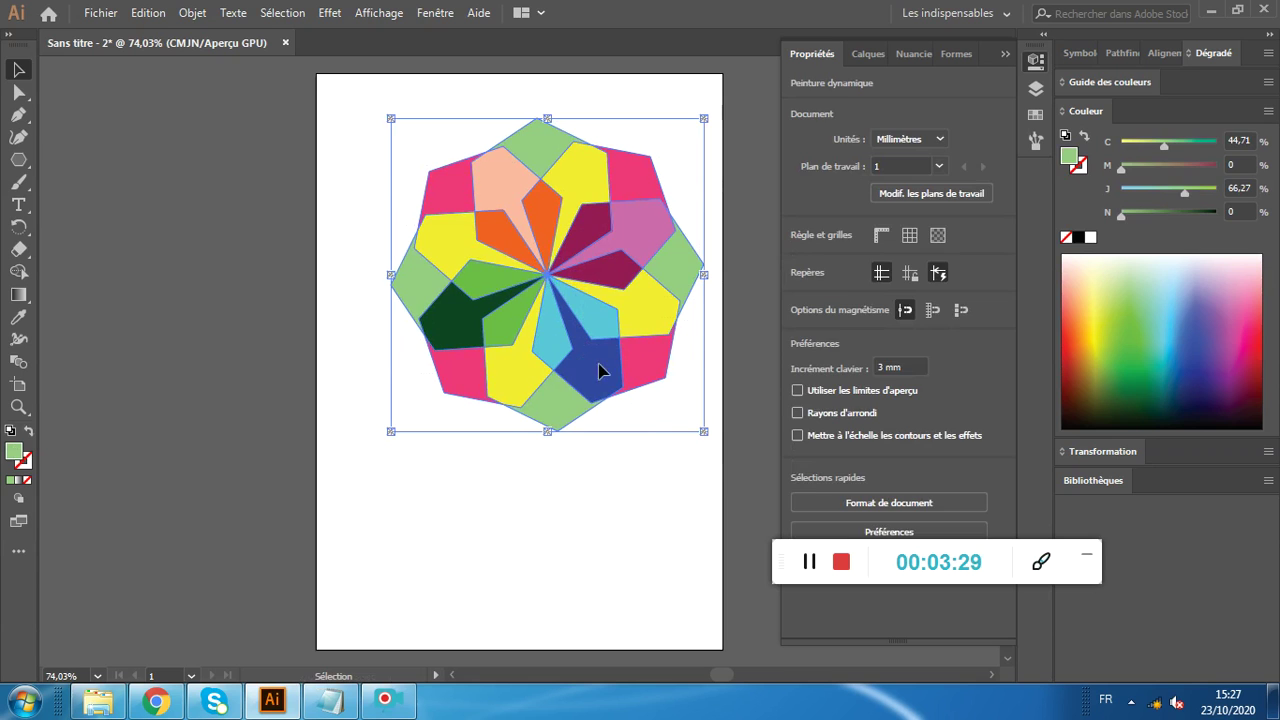
{"action": "mouse_move", "coordinate": [550, 238]}
{"action": "left_mouse_down"}
{"action": "mouse_move", "coordinate": [472, 506]}
{"action": "mouse_move", "coordinate": [313, 460]}
{"action": "left_mouse_up"}
{"action": "left_click", "coordinate": [520, 533]}
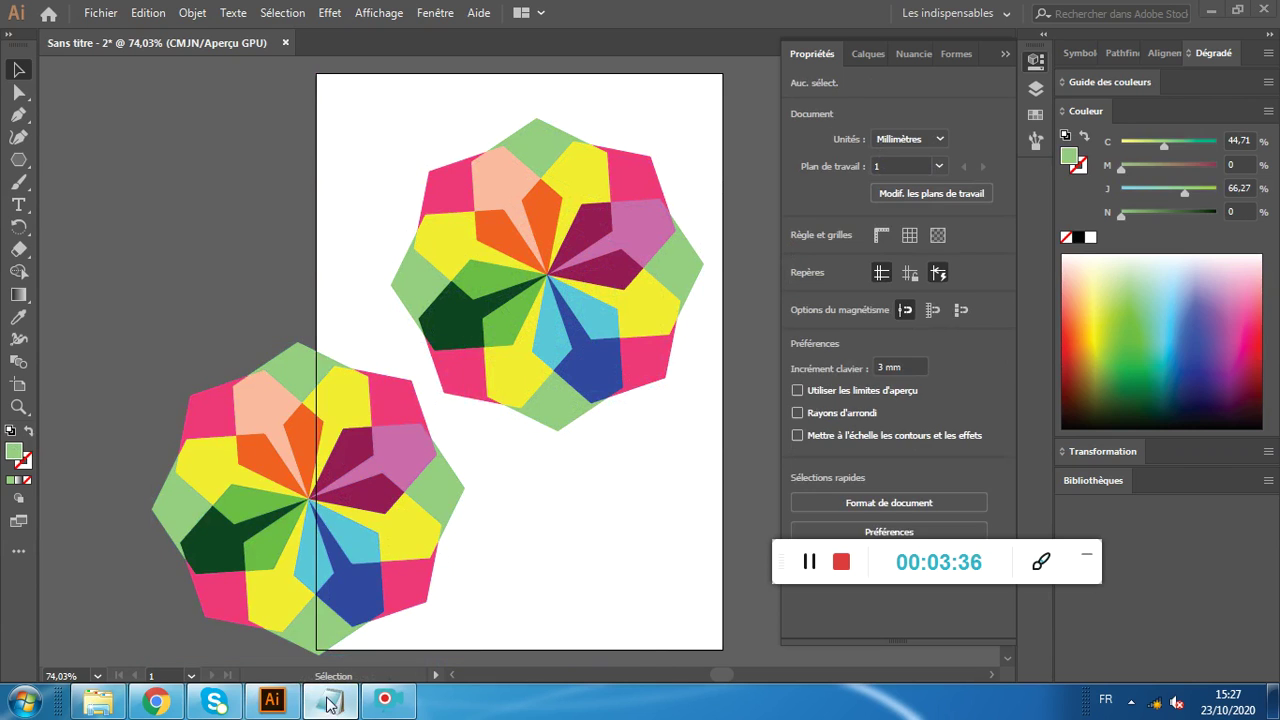
{"action": "left_click", "coordinate": [330, 700]}
- Add a closing notes line saying you can copy it any number of times :)
{"action": "key", "text": "Return"}
{"action": "type", "text": "you"}
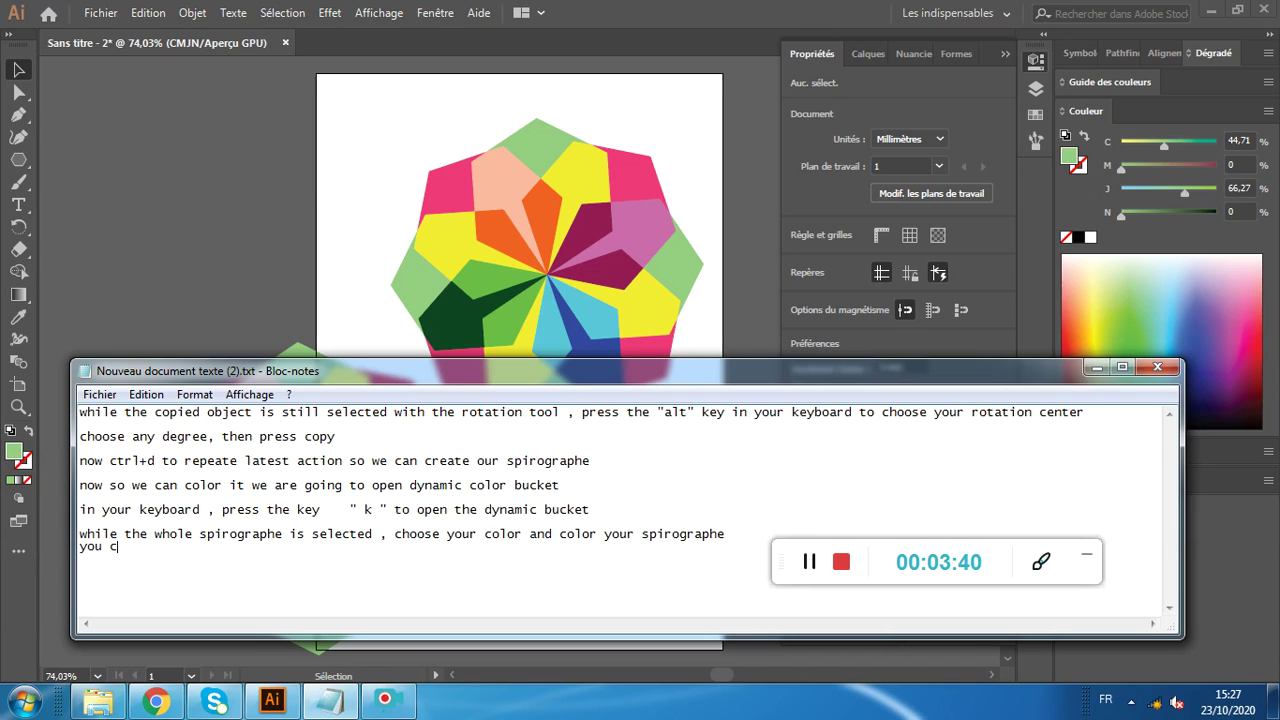
{"action": "type", "text": "c"}
{"action": "type", "text": "opy it a"}
{"action": "type", "text": "n"}
{"action": "type", "text": "ber"}
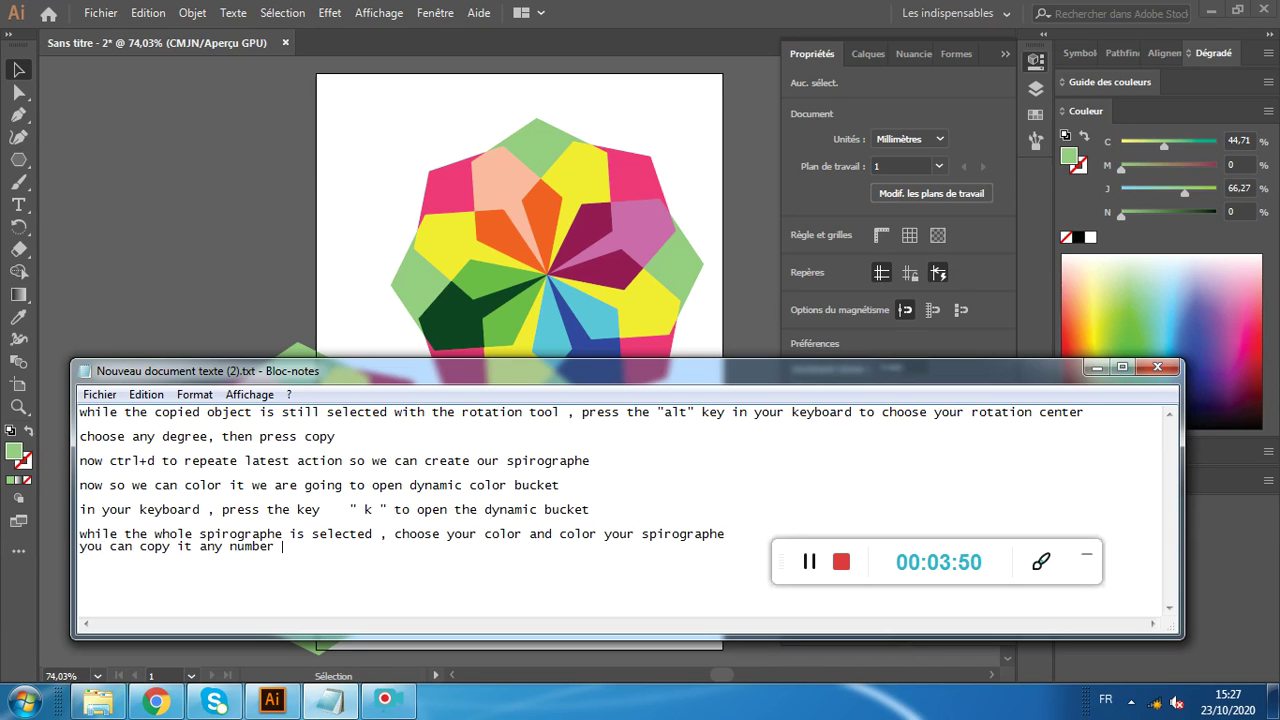
{"action": "type", "text": " :)"}
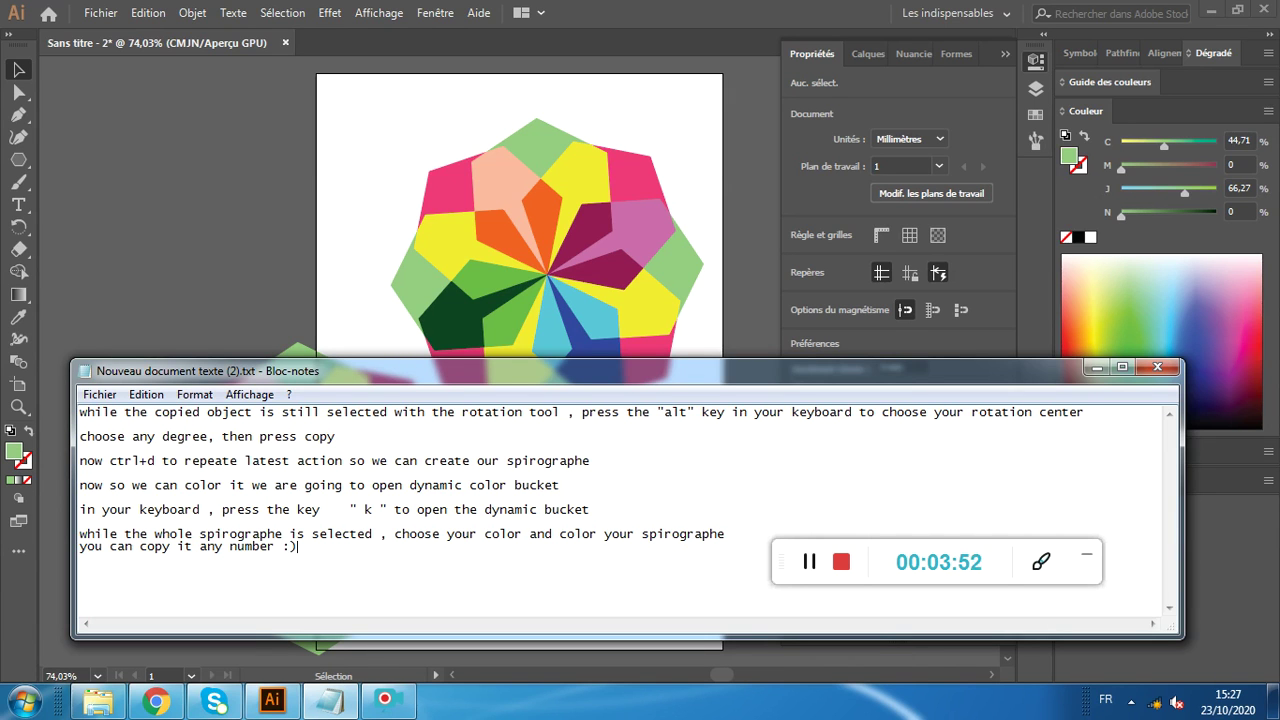